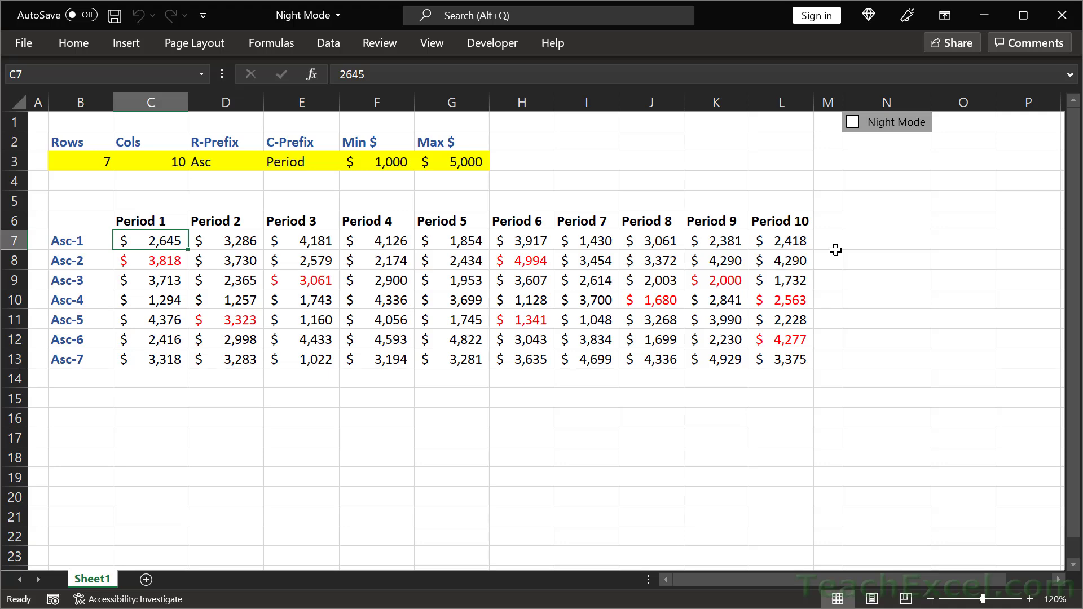
- Toggle the Night Mode checkbox on and off to preview the black sheet
click(853, 125)
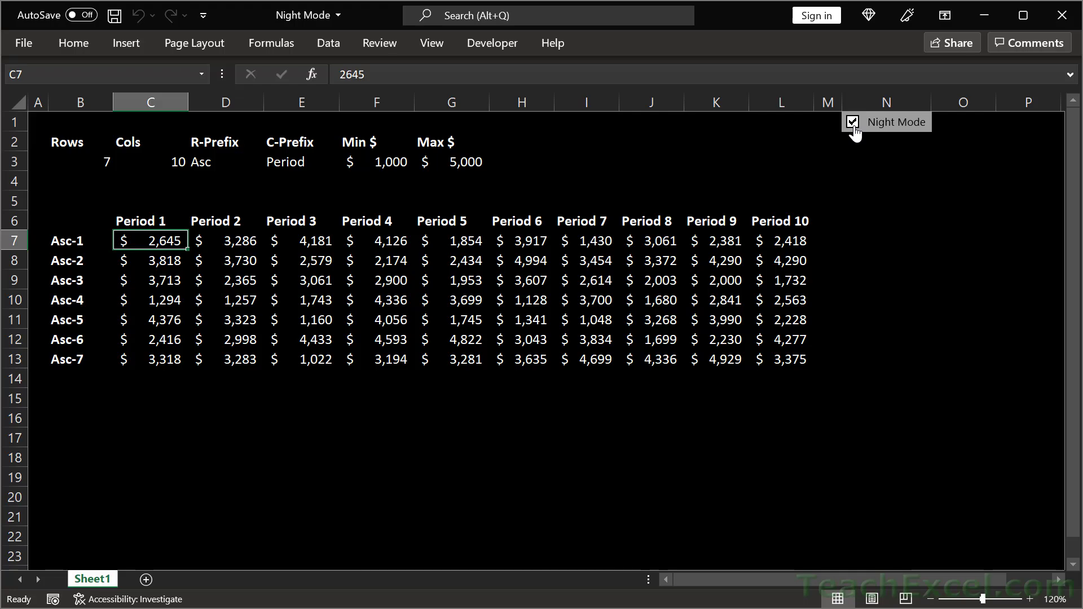
click(854, 128)
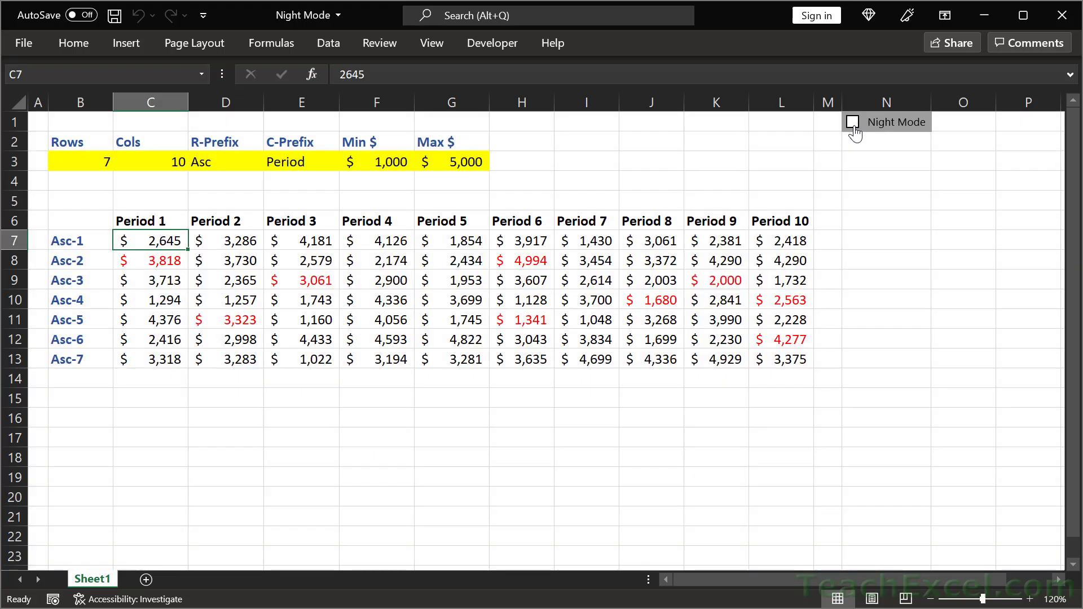
click(853, 124)
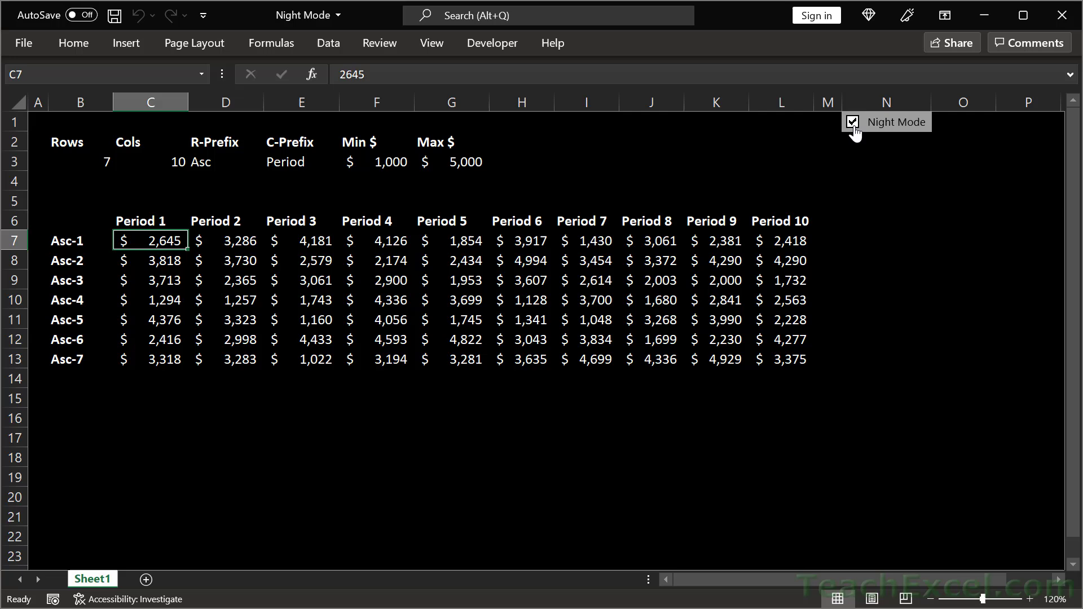
click(853, 125)
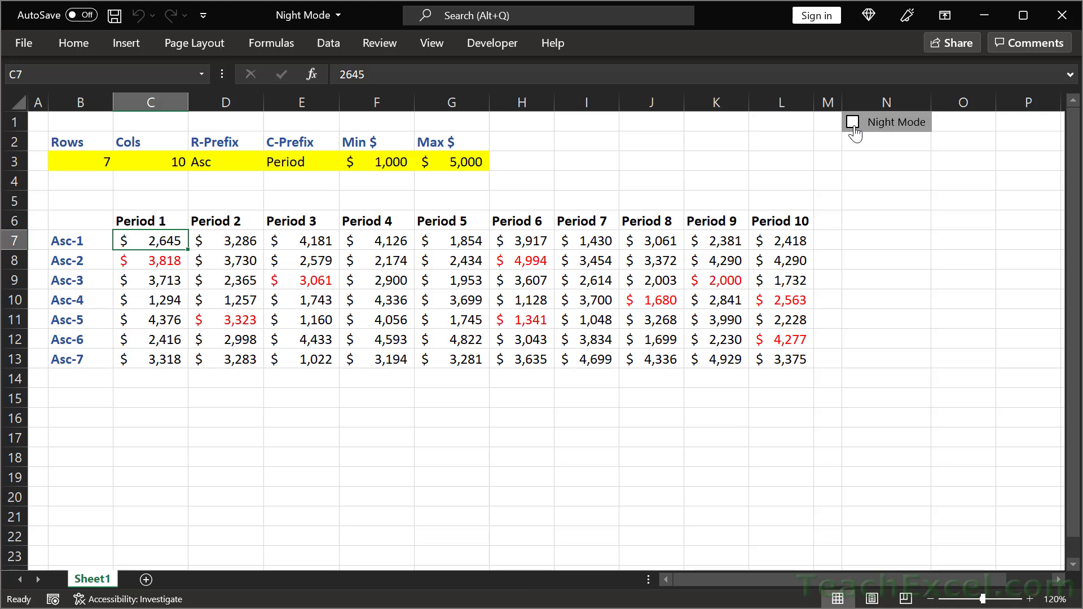
click(853, 125)
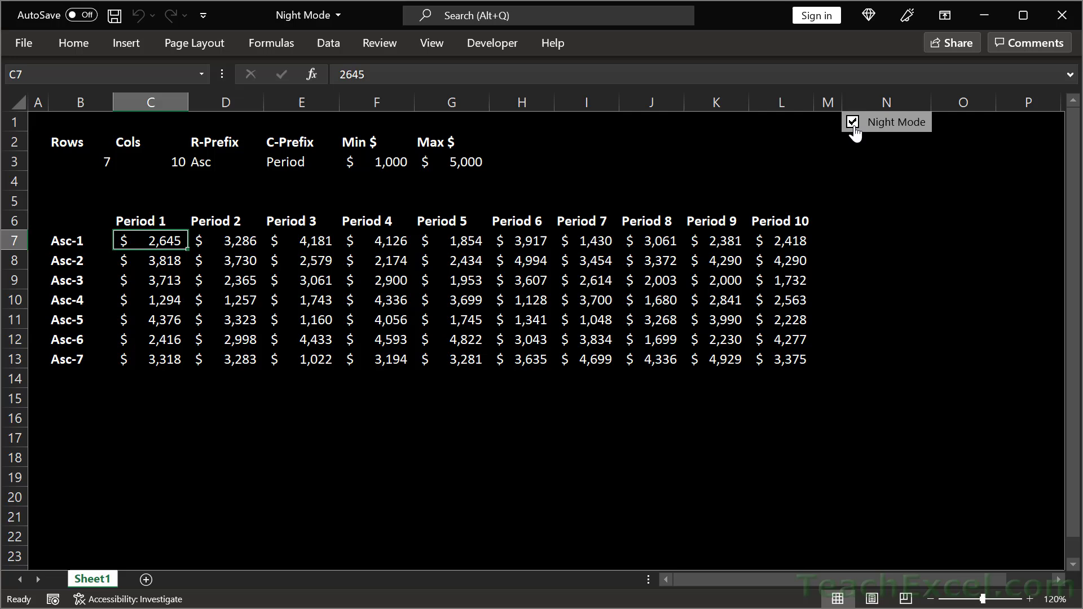
click(855, 130)
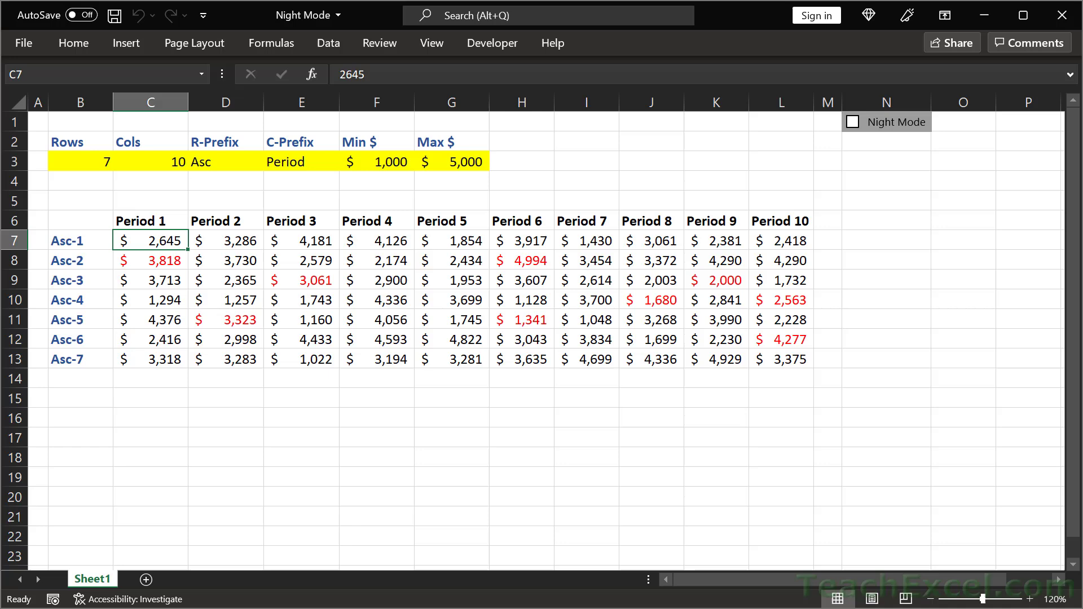
- Enable the Developer tab by ticking Developer under Customize the Ribbon
click(574, 211)
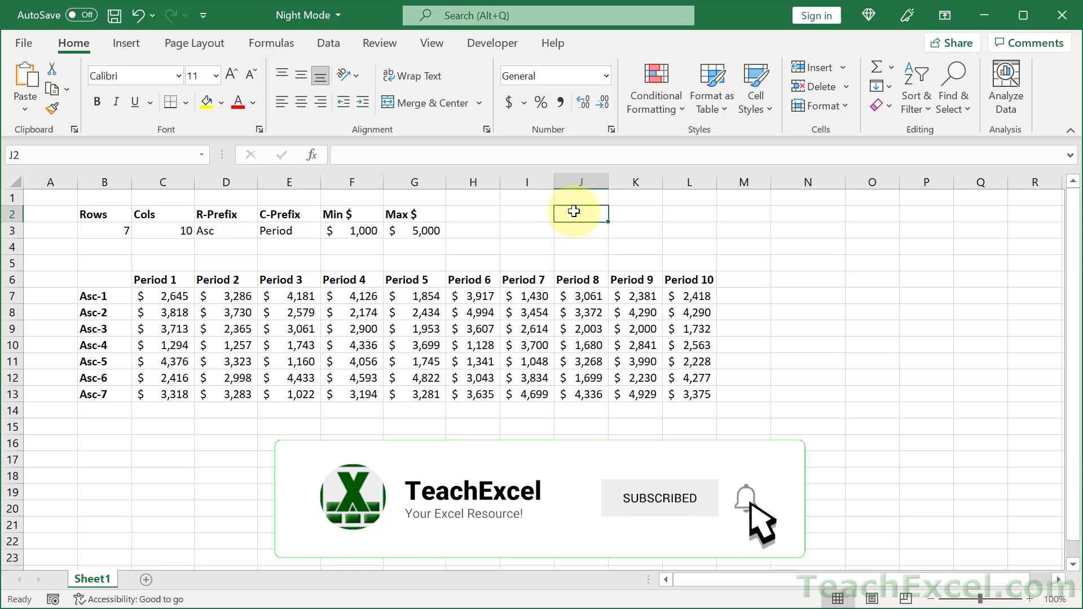
right_click(489, 46)
click(517, 59)
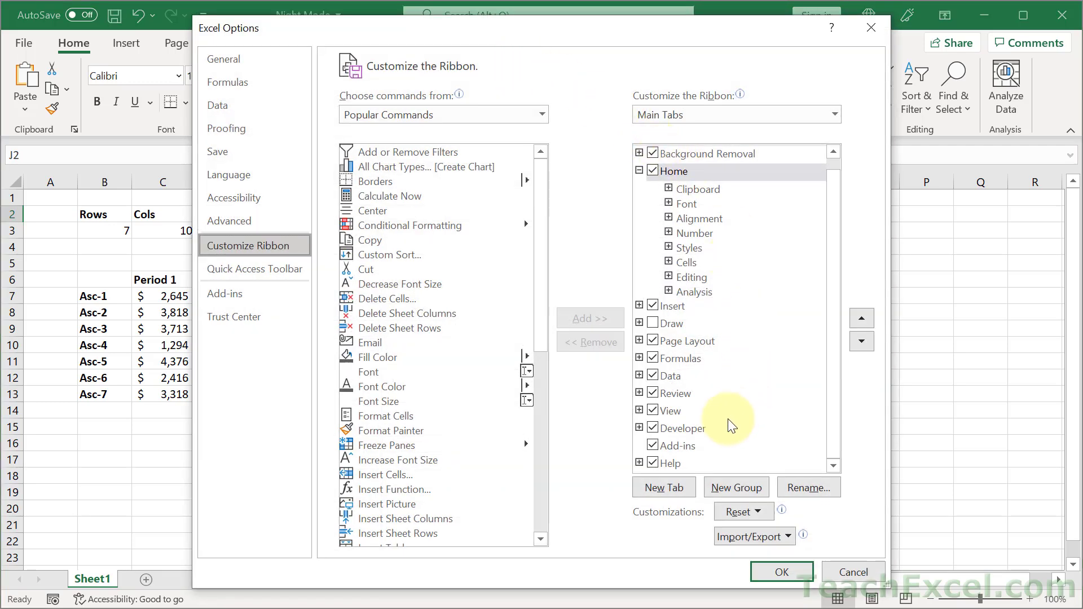
drag(649, 428, 682, 427)
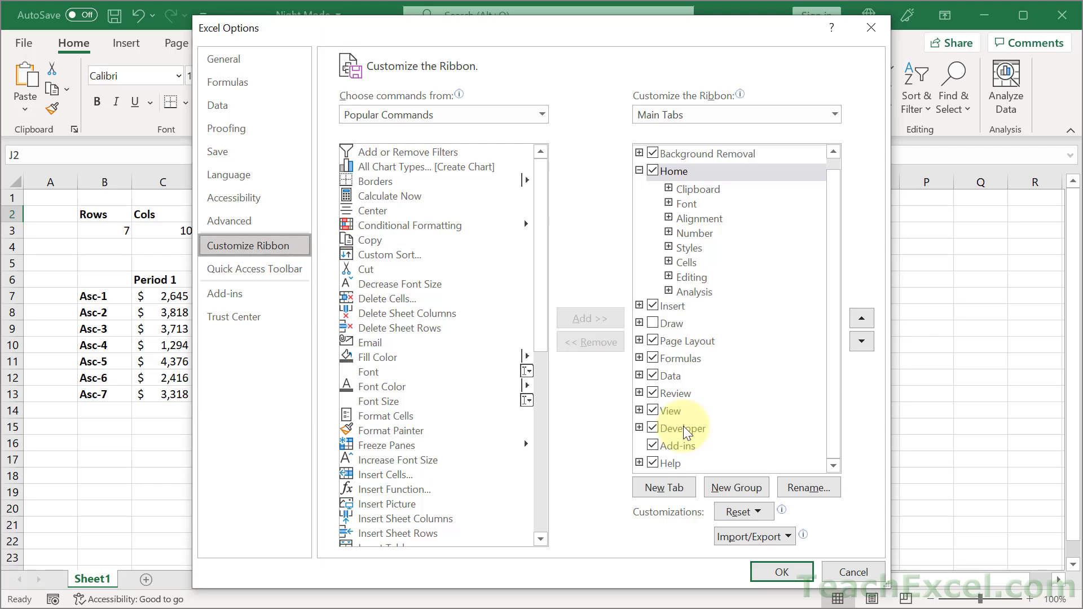
click(790, 570)
- Insert a Form Controls check box near cell N2
click(484, 45)
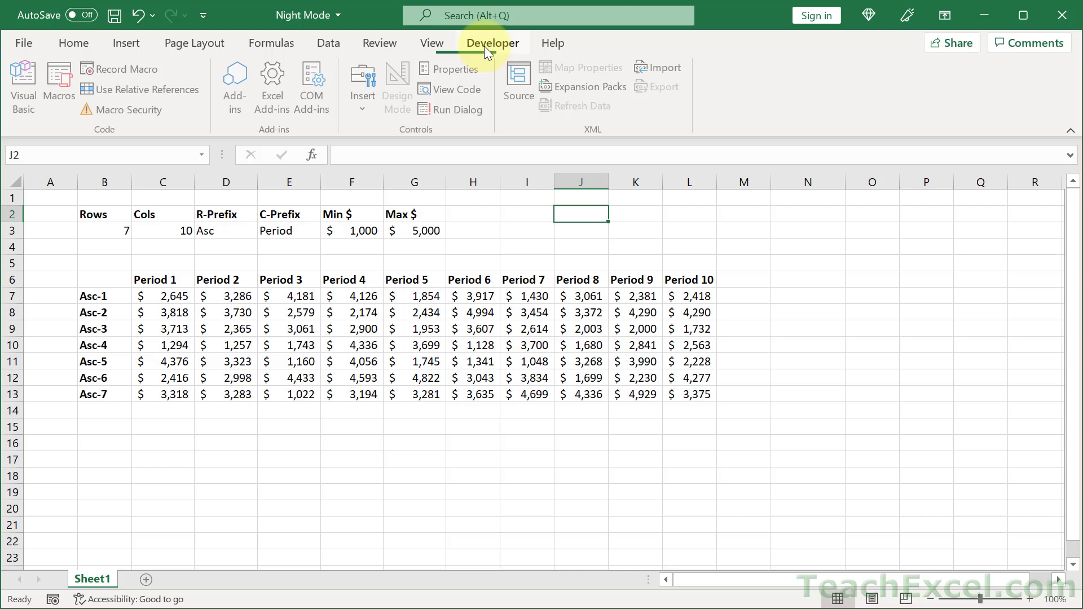
click(360, 96)
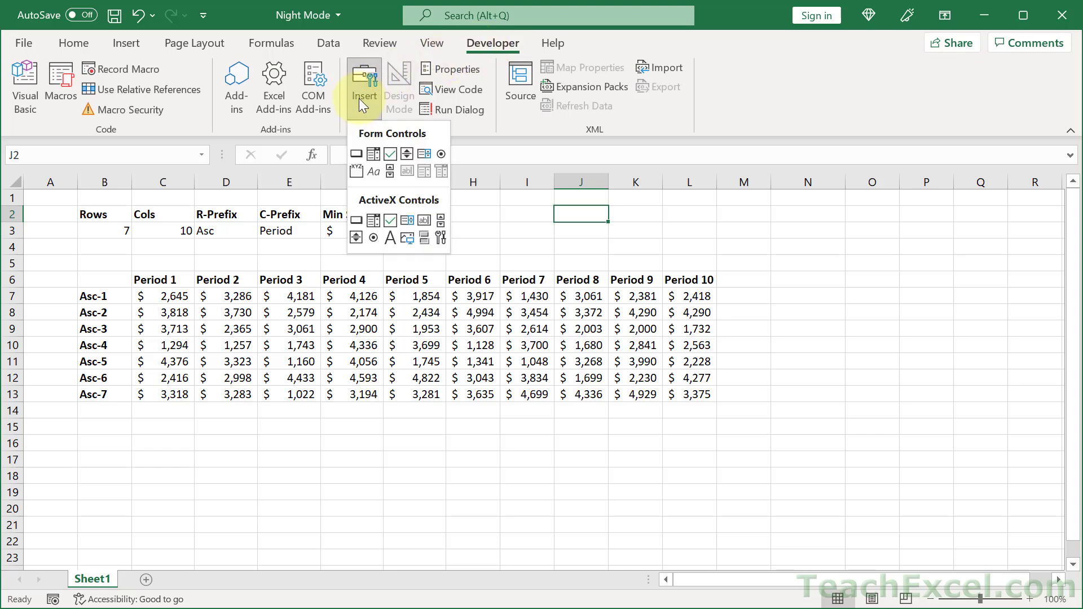
click(391, 154)
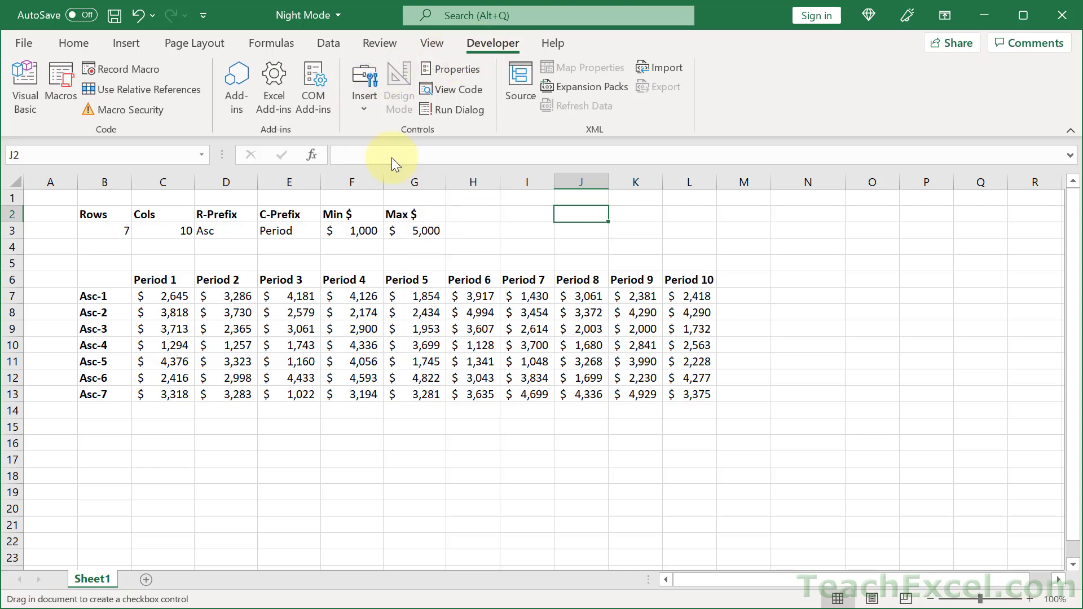
click(772, 207)
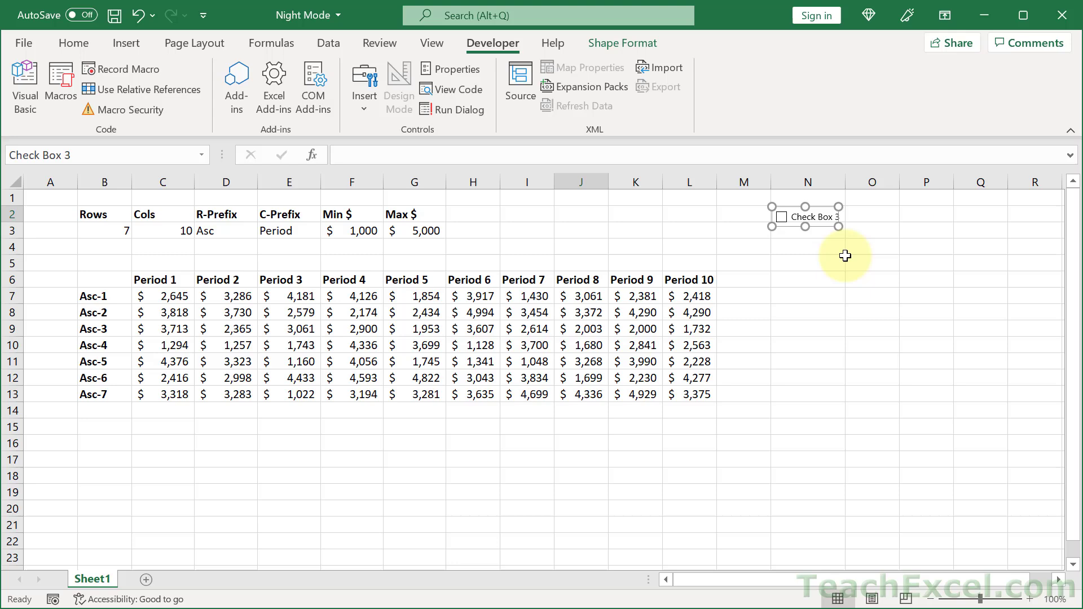
- Replace the check box's default label with 'Night Mode'
ctrl+scroll(844, 254, up, 7)
scroll(844, 256, right, 3)
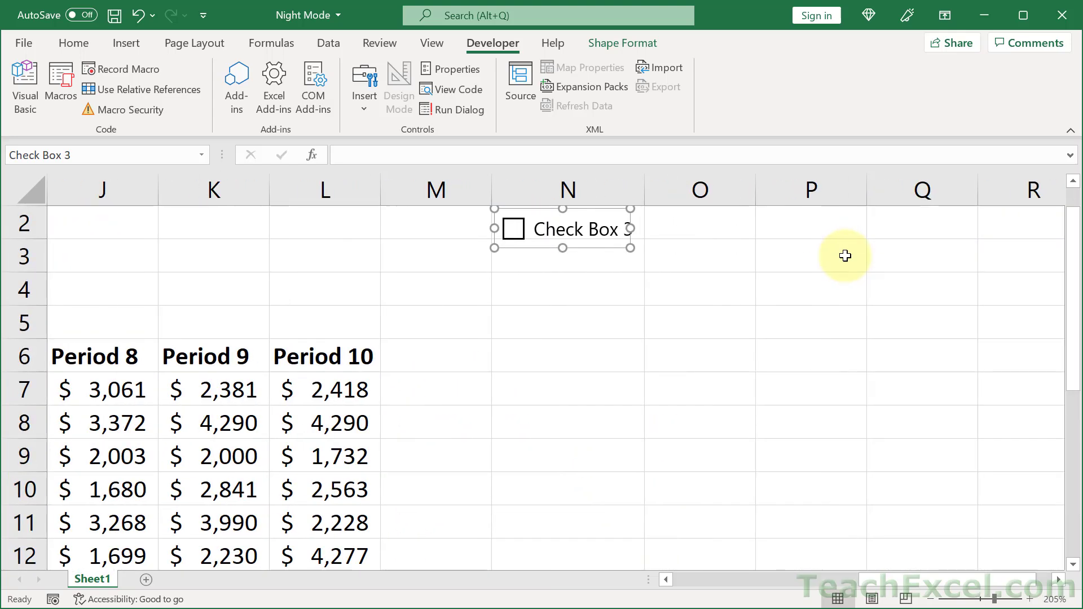
scroll(844, 256, up, 1)
right_click(550, 257)
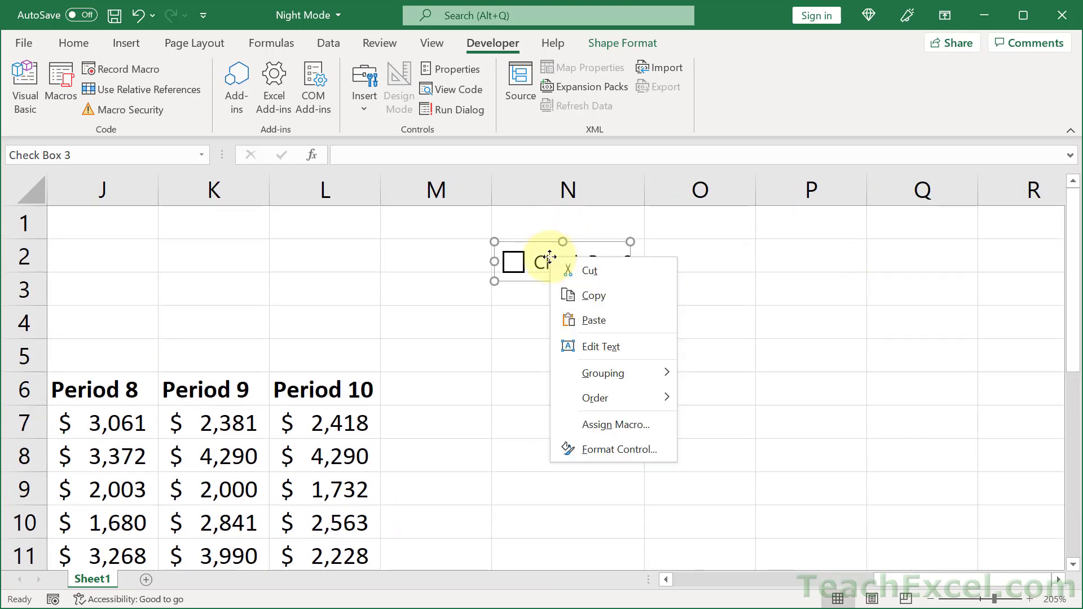
click(590, 343)
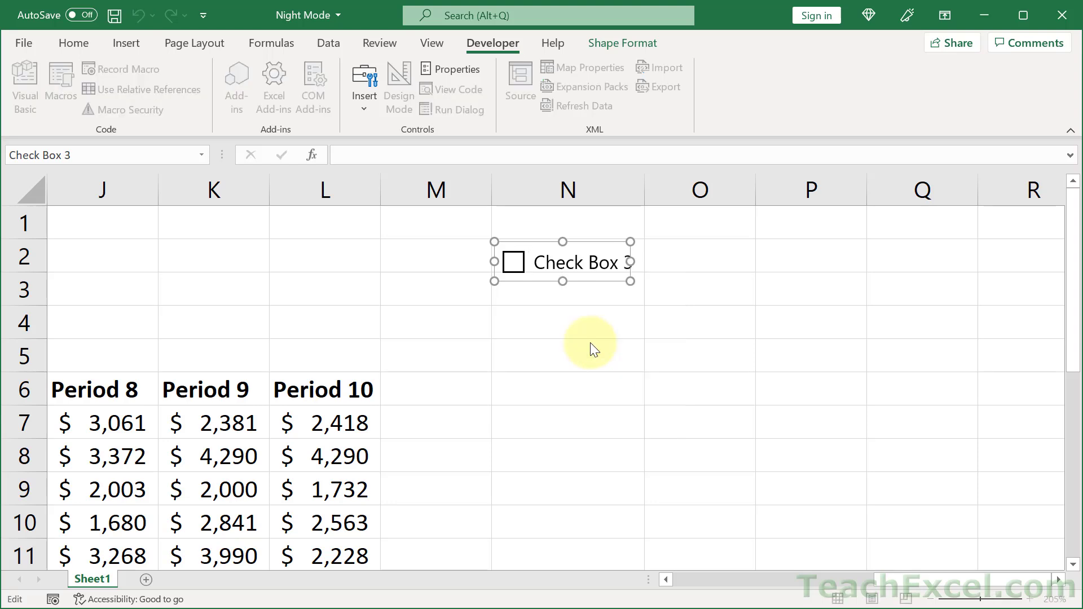
key(Delete)
key(Delete)
key(Delete)
key(Delete)
key(Delete)
key(Delete)
key(Delete)
key(Delete)
key(Delete)
key(Delete)
key(Delete)
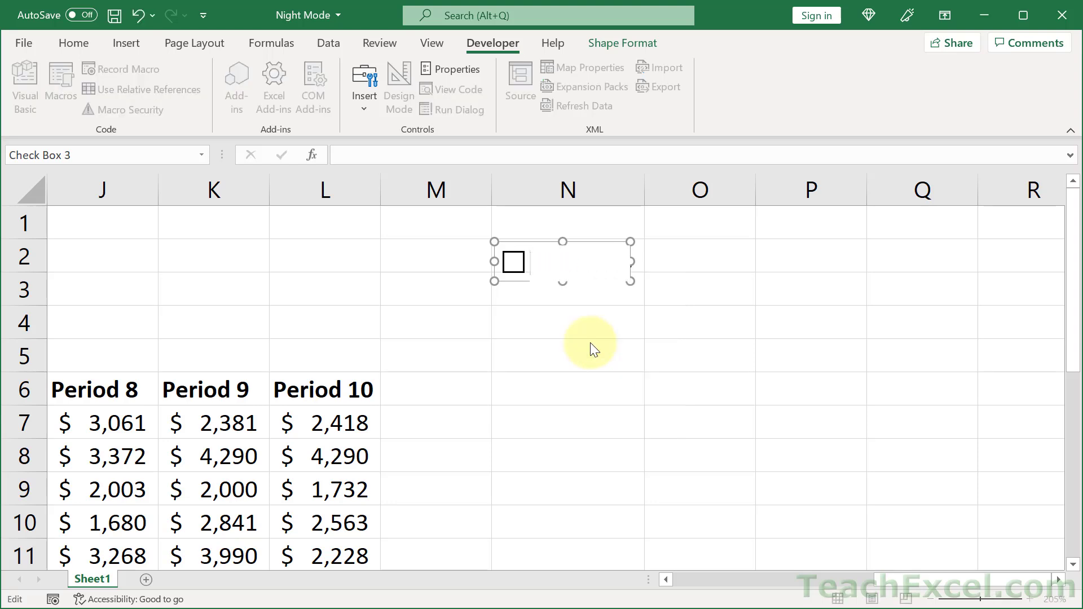
text(Night Mode)
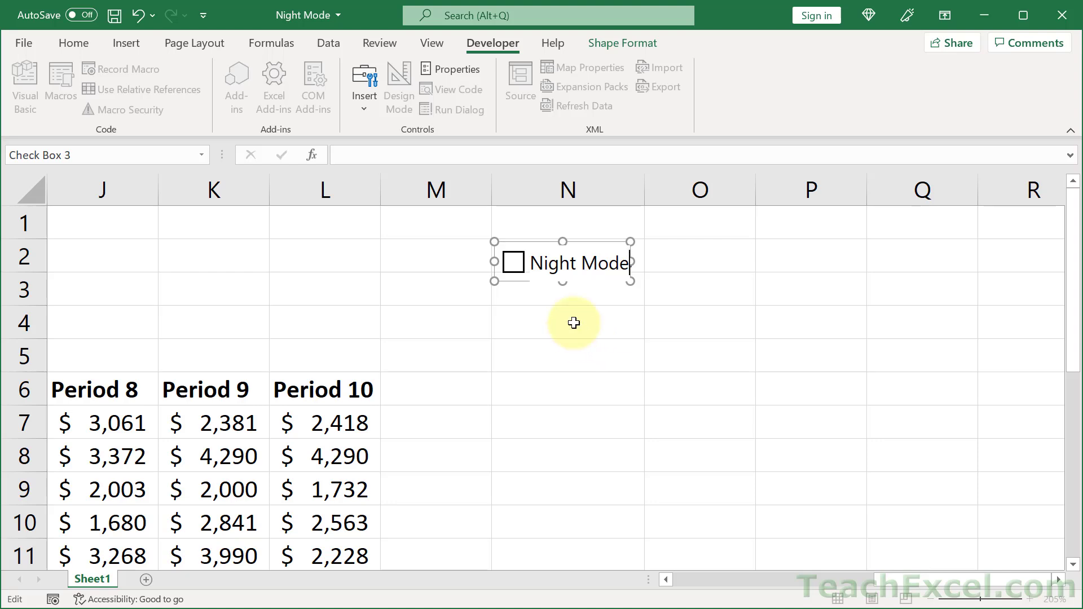
- Set the Night Mode check box's Fill Color to light grey in Format Control
right_click(545, 262)
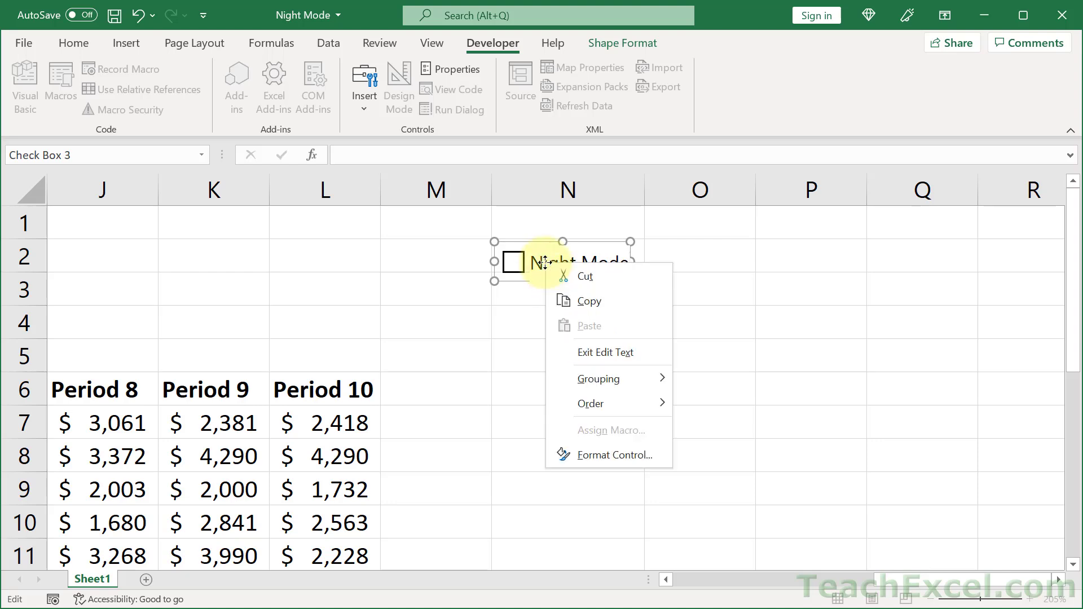
click(601, 454)
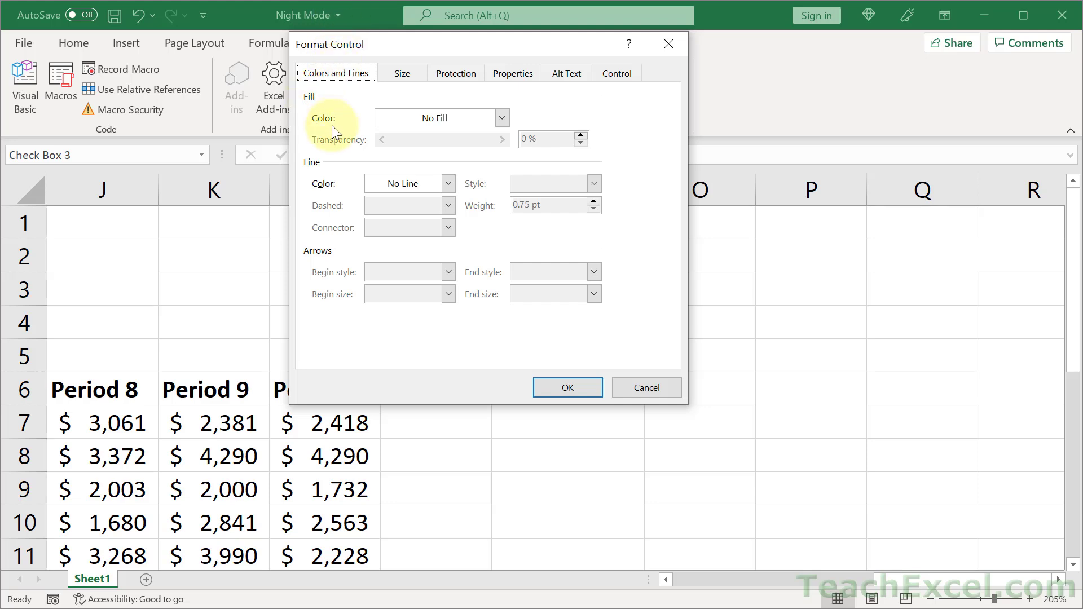
click(433, 123)
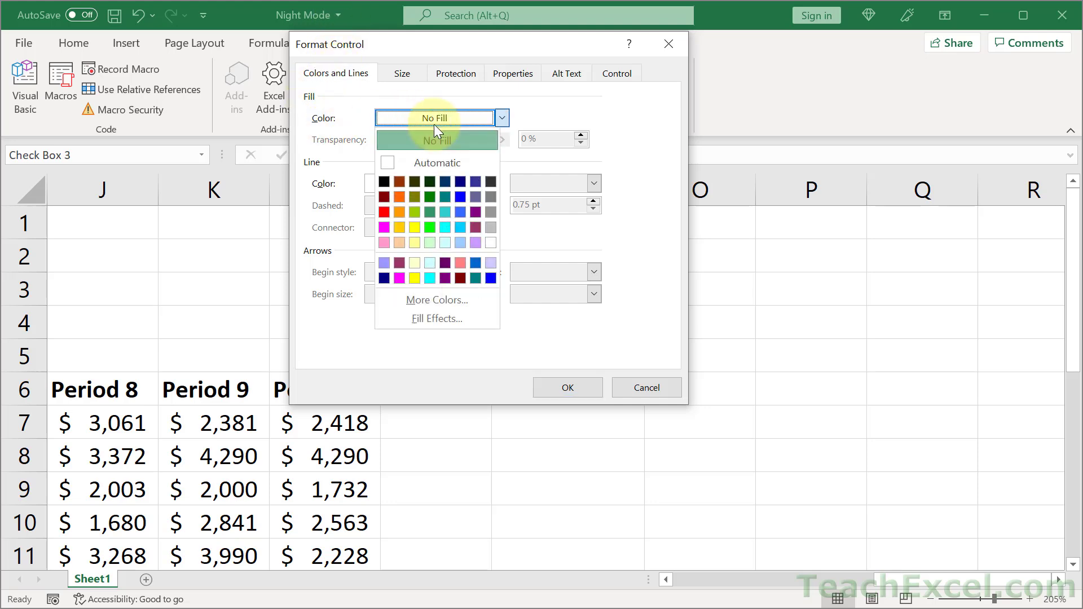
click(492, 229)
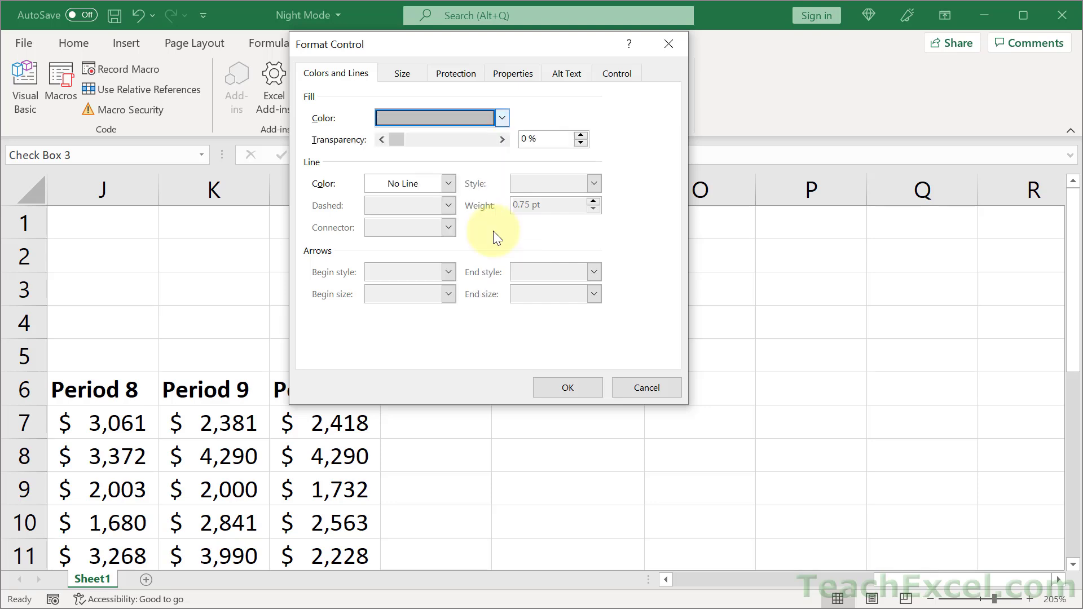
click(558, 388)
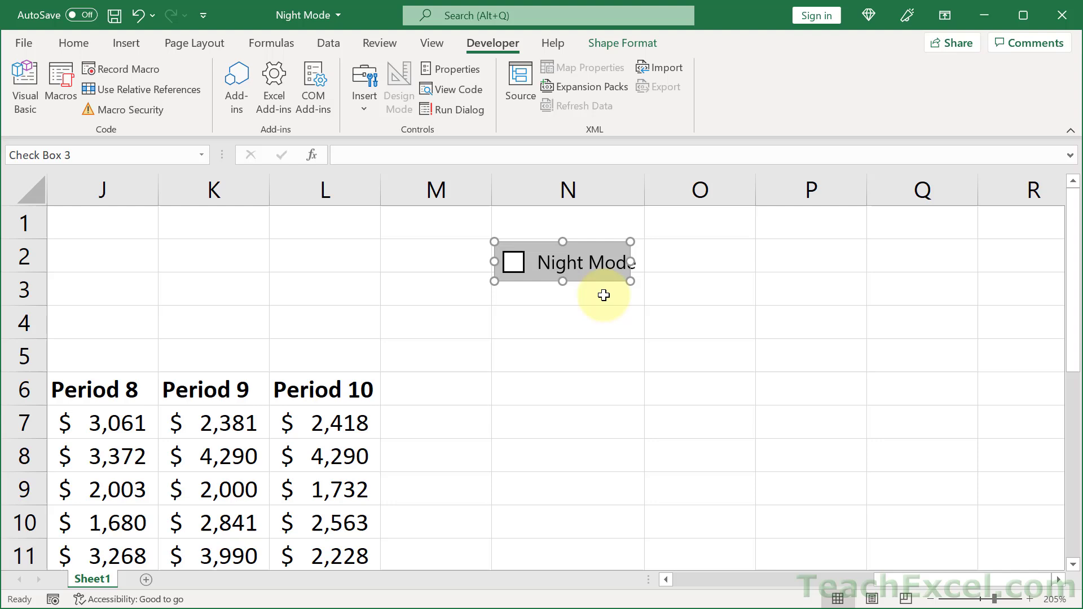
- Set the check box's Cell link to $N$1 on the Format Control's Control tab
right_click(581, 263)
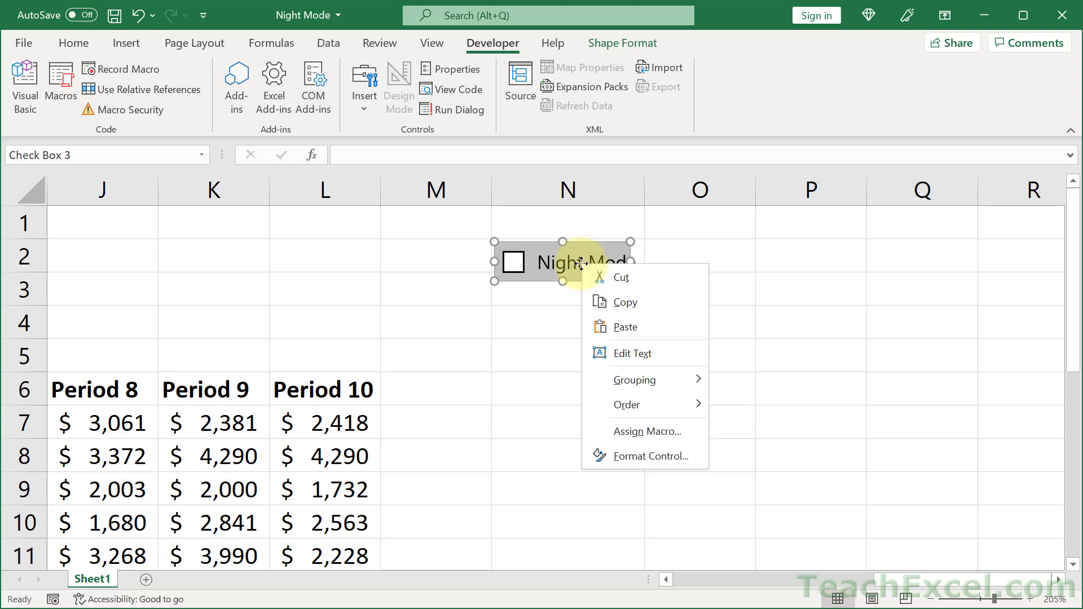
click(653, 454)
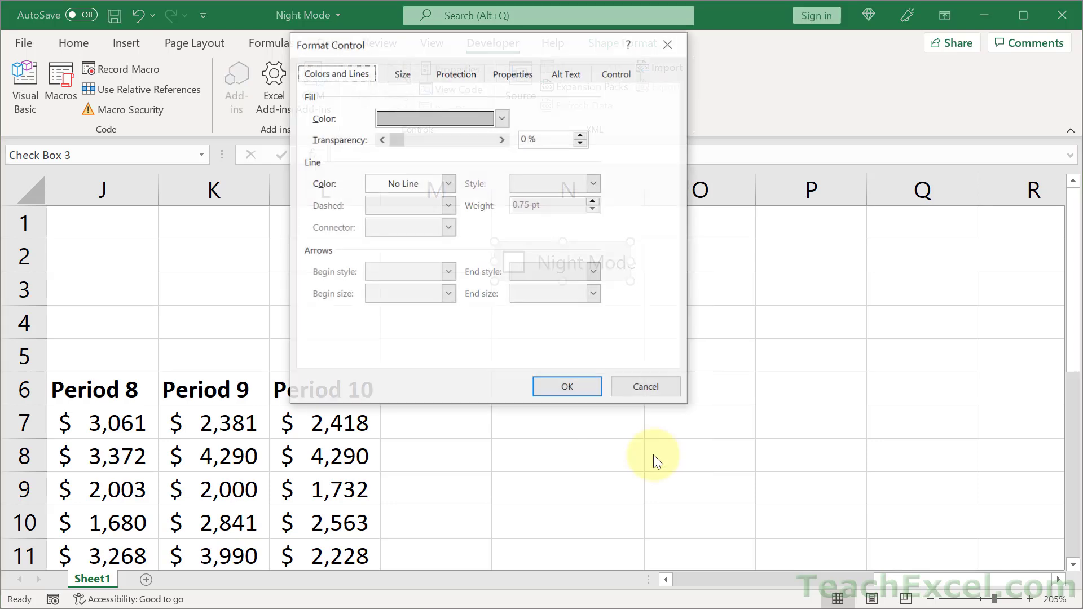
click(617, 79)
drag(566, 43, 362, 99)
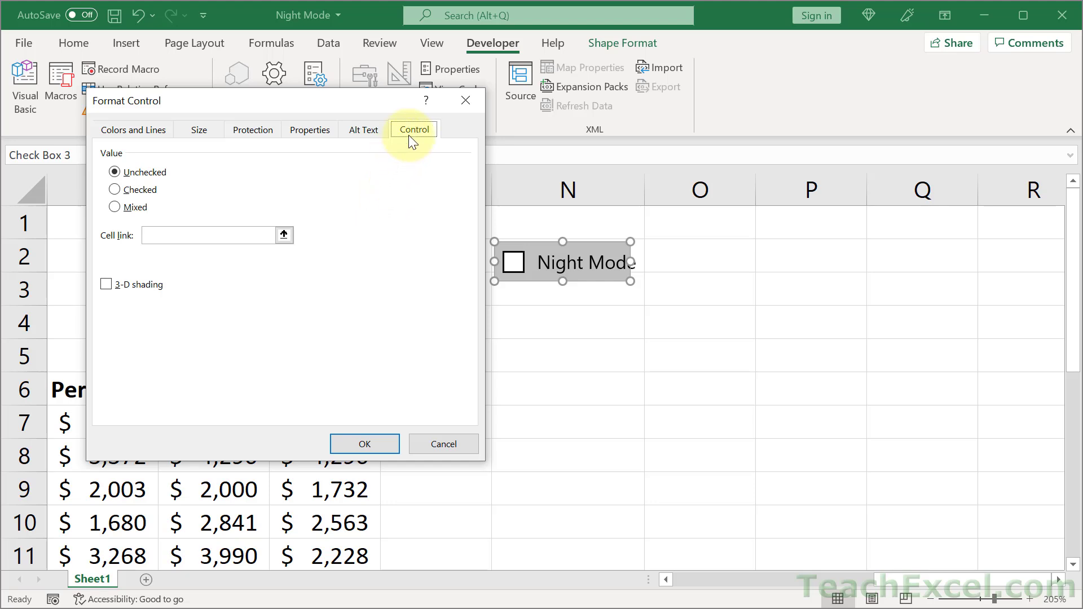
click(192, 234)
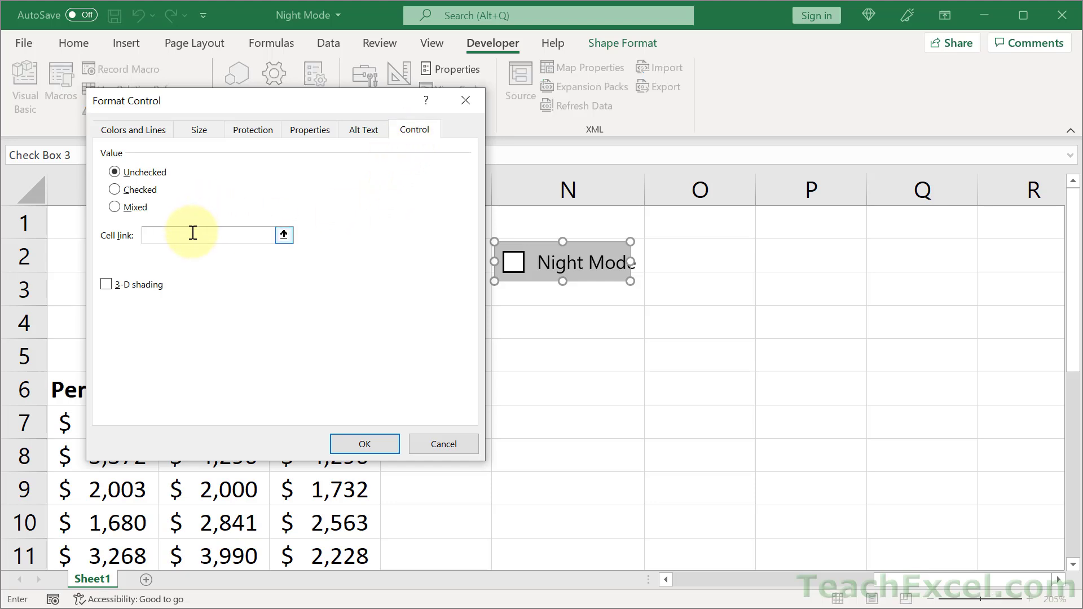
click(284, 234)
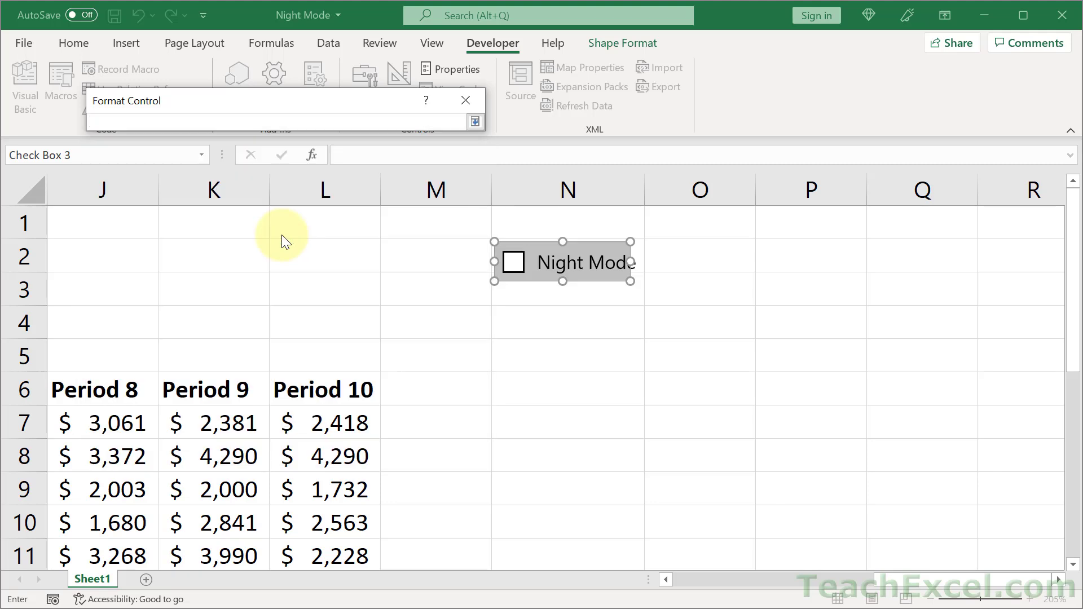
click(526, 222)
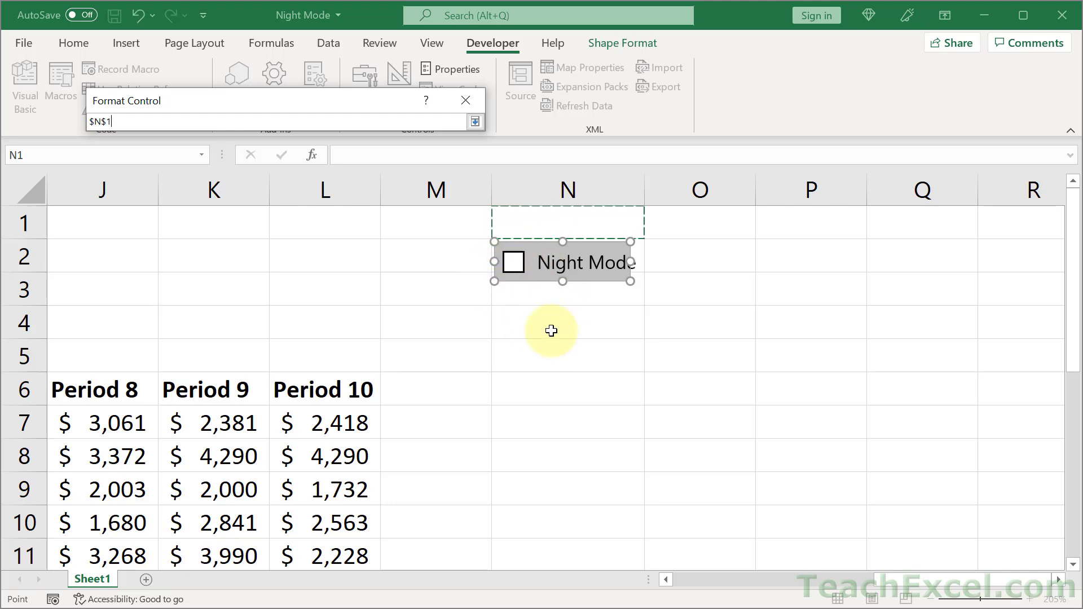
key(Return)
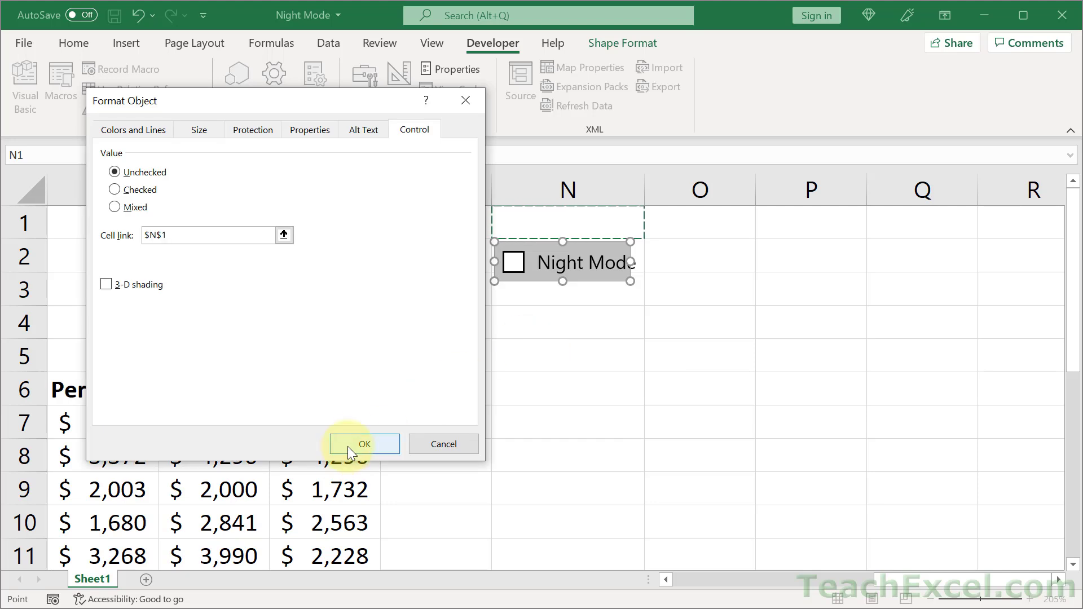
click(362, 444)
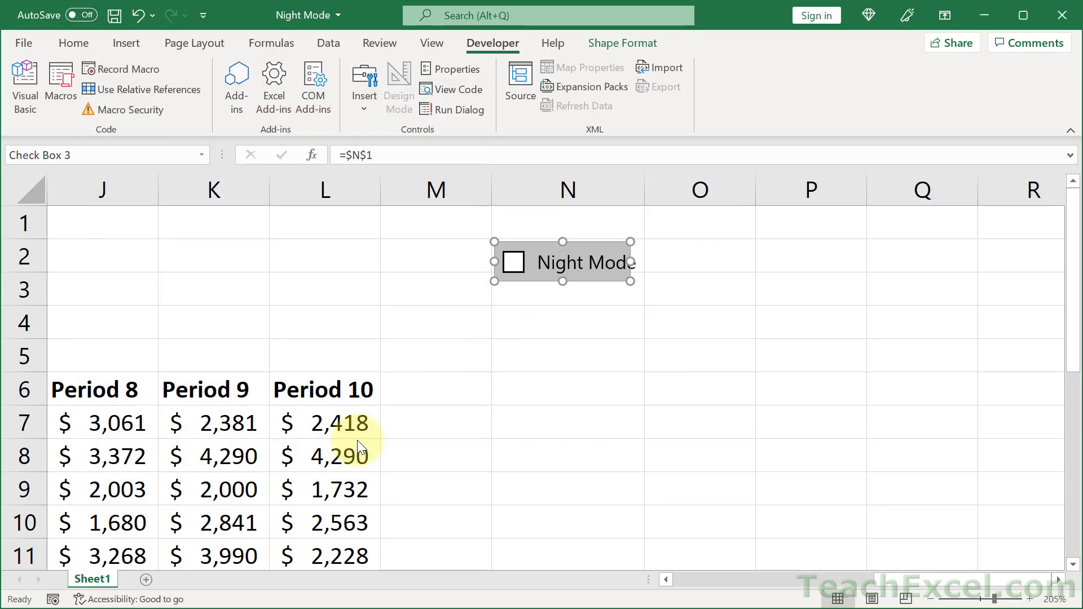
- Tick and untick Night Mode to test the link, leaving N1 at FALSE
click(527, 334)
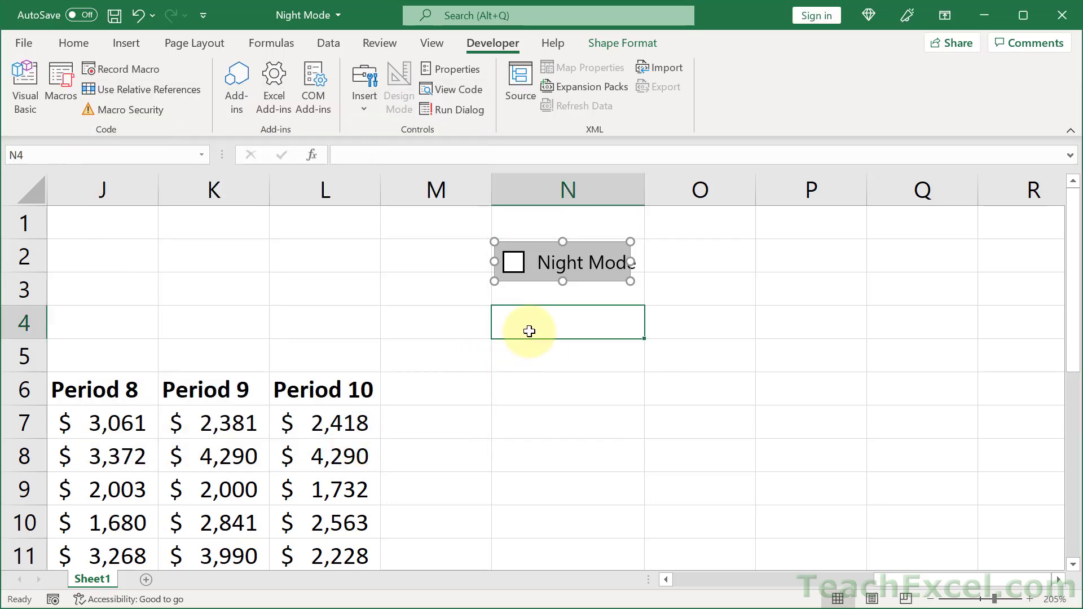
click(514, 265)
click(514, 265)
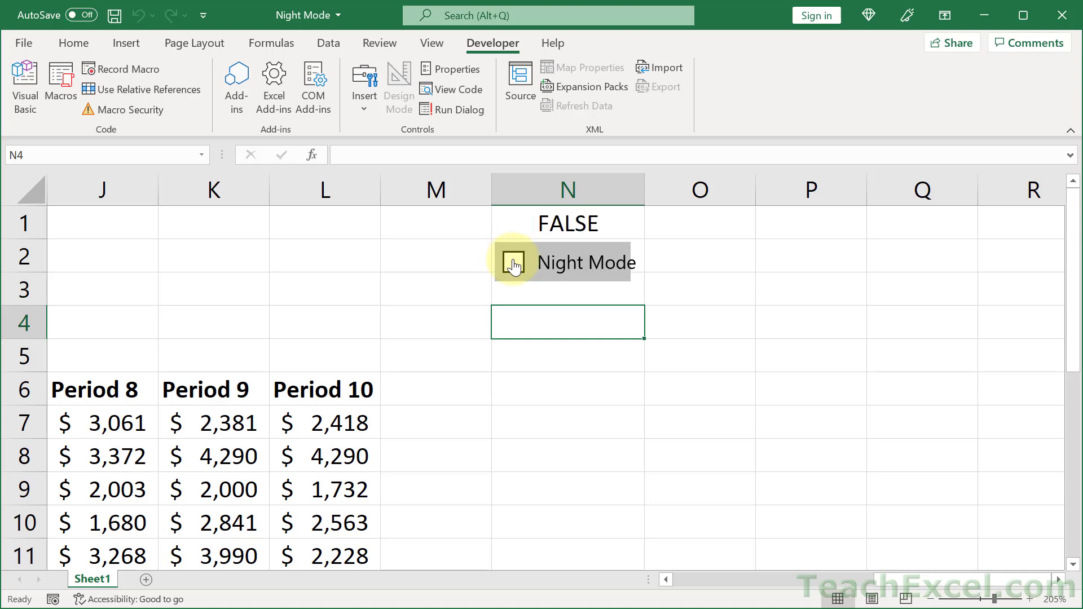
- Move the check box up onto cell N1 and widen it to column N's edge
right_click(572, 269)
key(Escape)
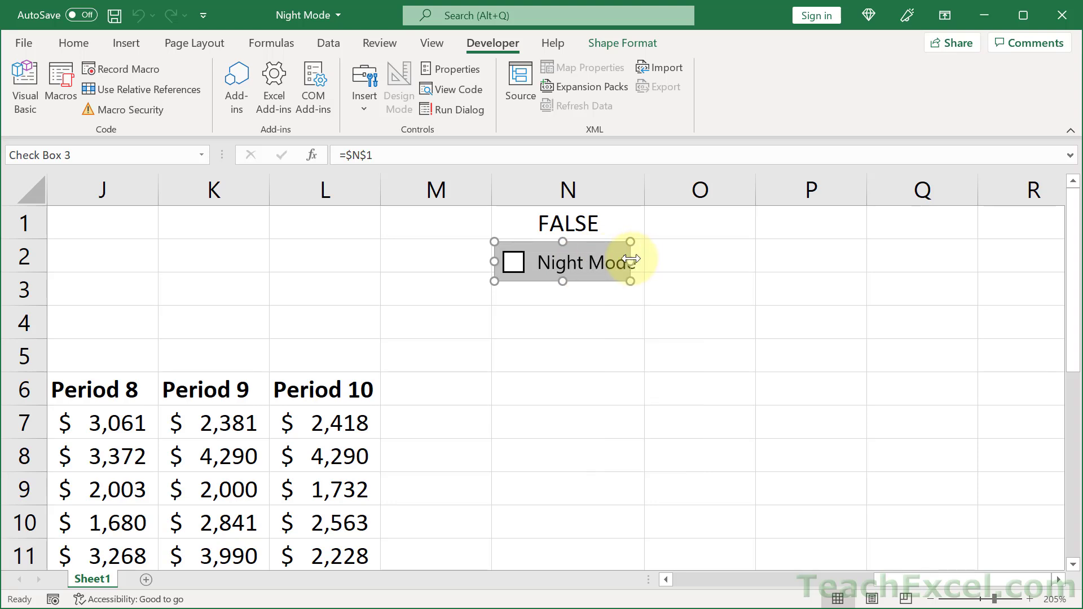
drag(517, 247, 508, 212)
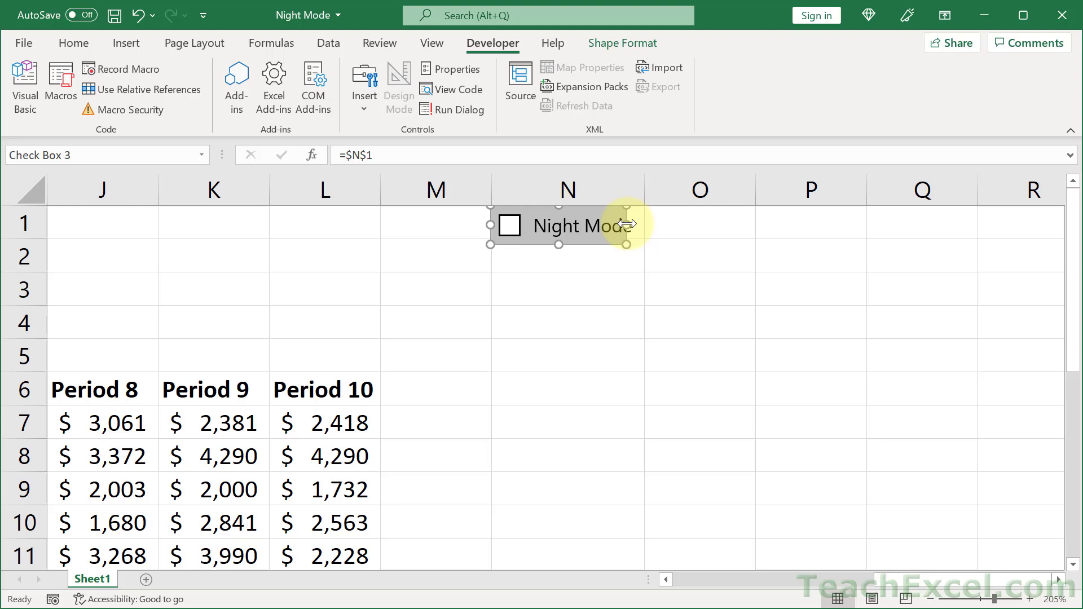
drag(625, 220, 644, 225)
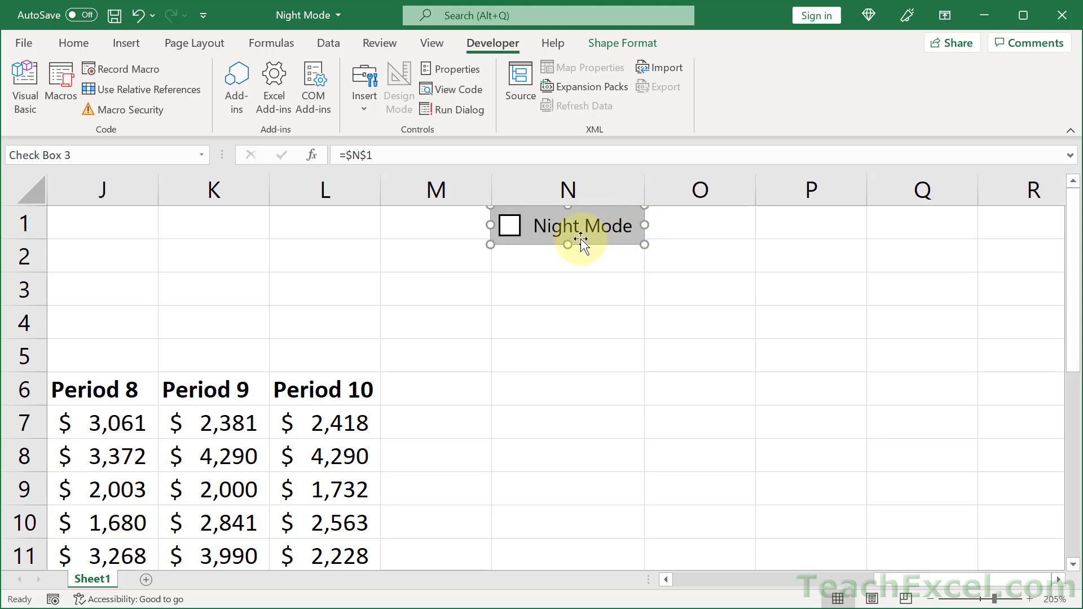
key(Delete)
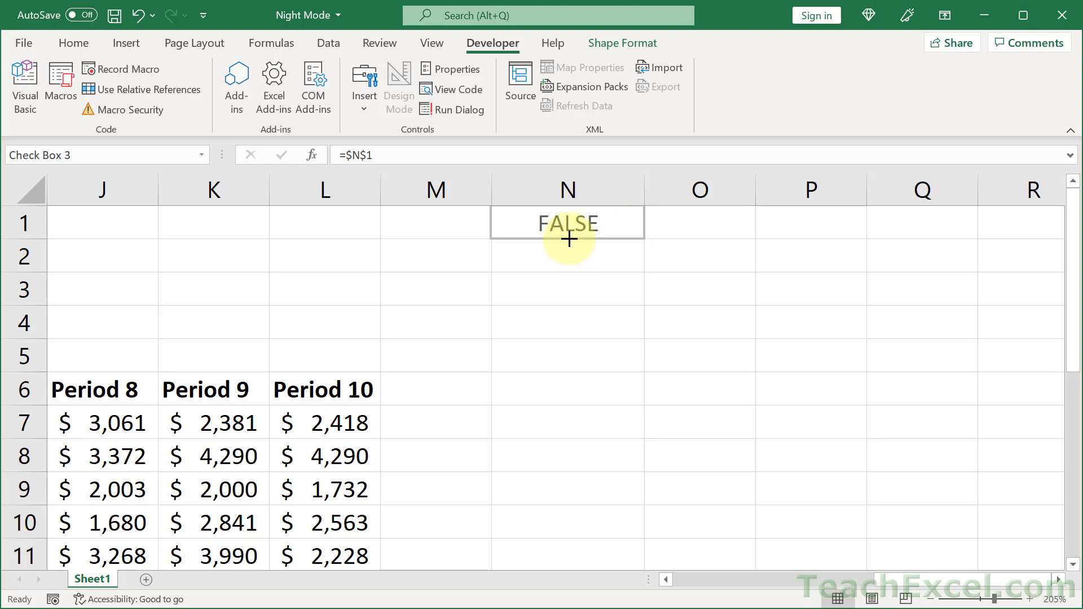
key(ctrl+z)
click(549, 280)
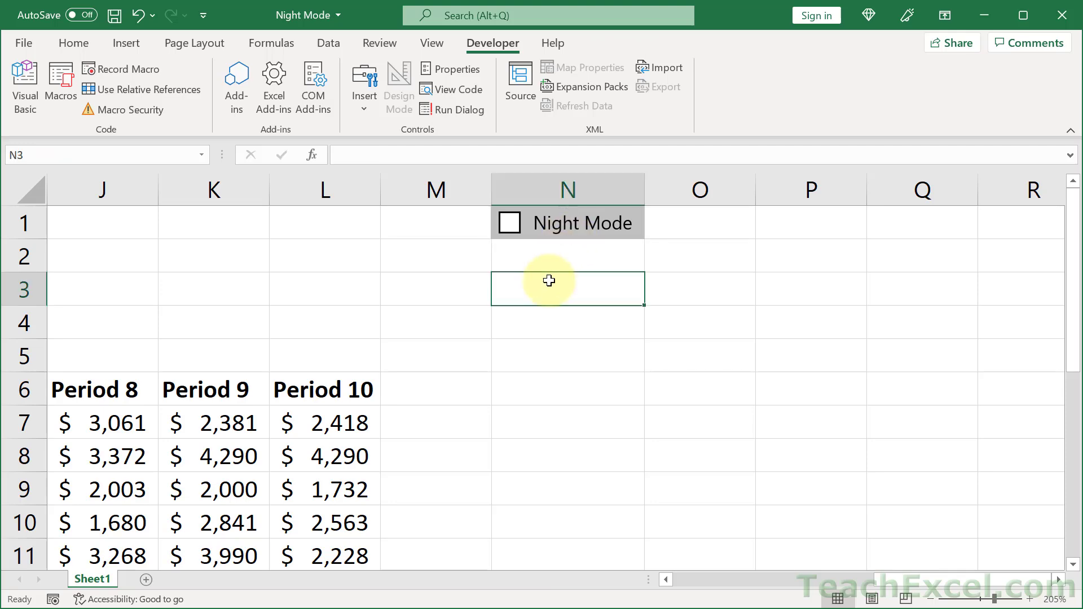
- Tick and untick Night Mode as a test, select L3, and show the Home tab
scroll(549, 280, down, 5)
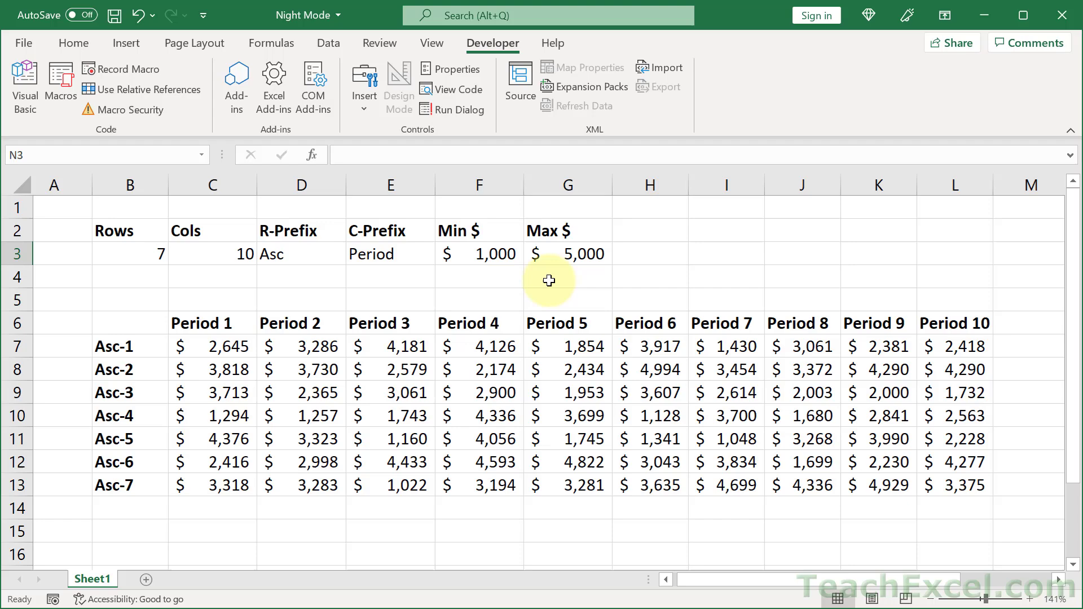
scroll(549, 280, down, 5)
scroll(549, 280, up, 3)
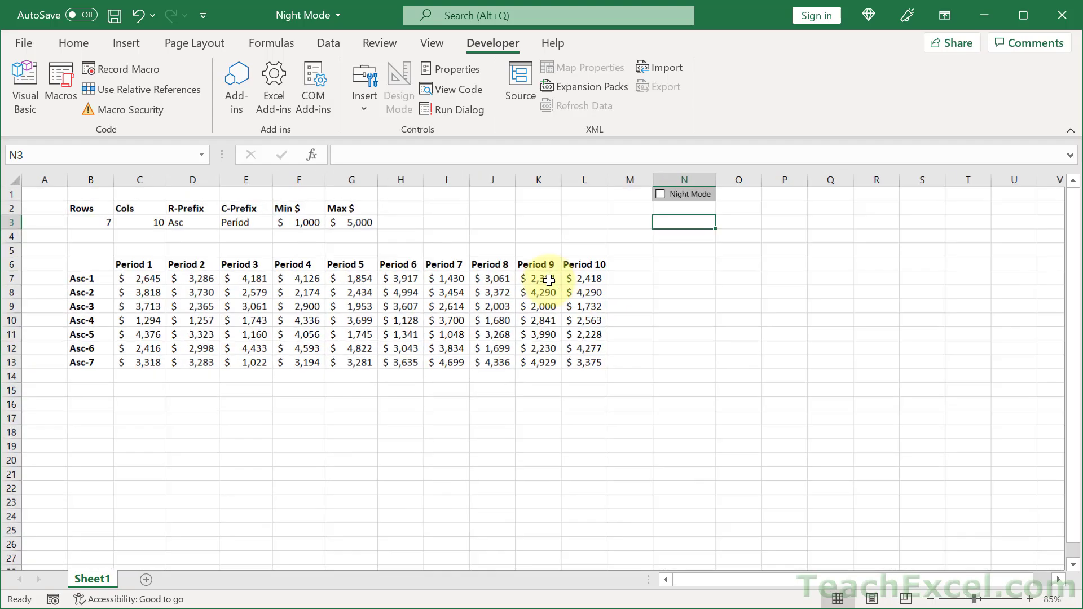
click(896, 203)
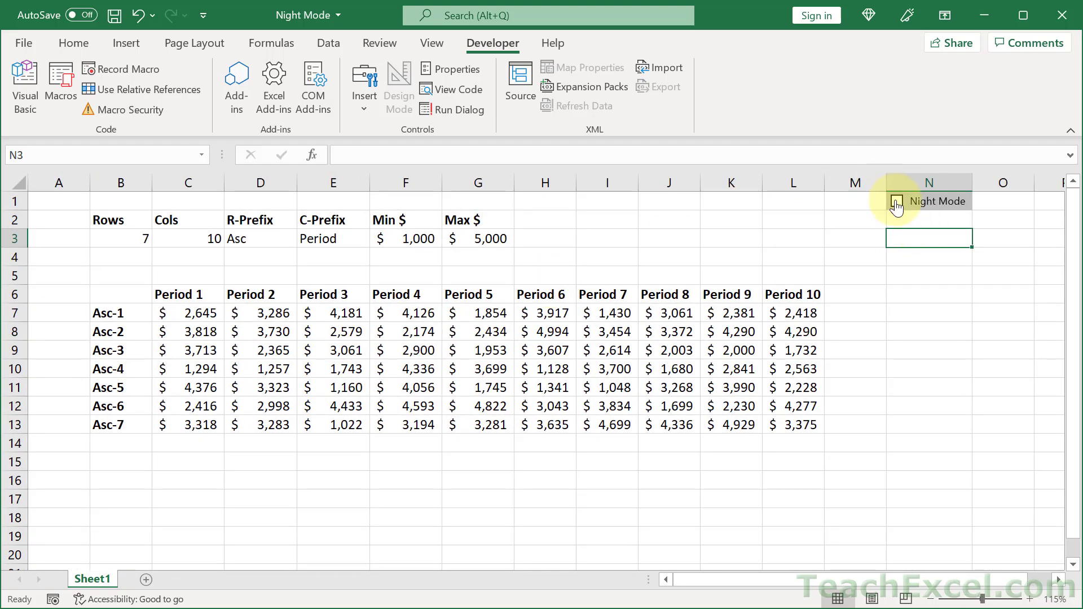
click(801, 233)
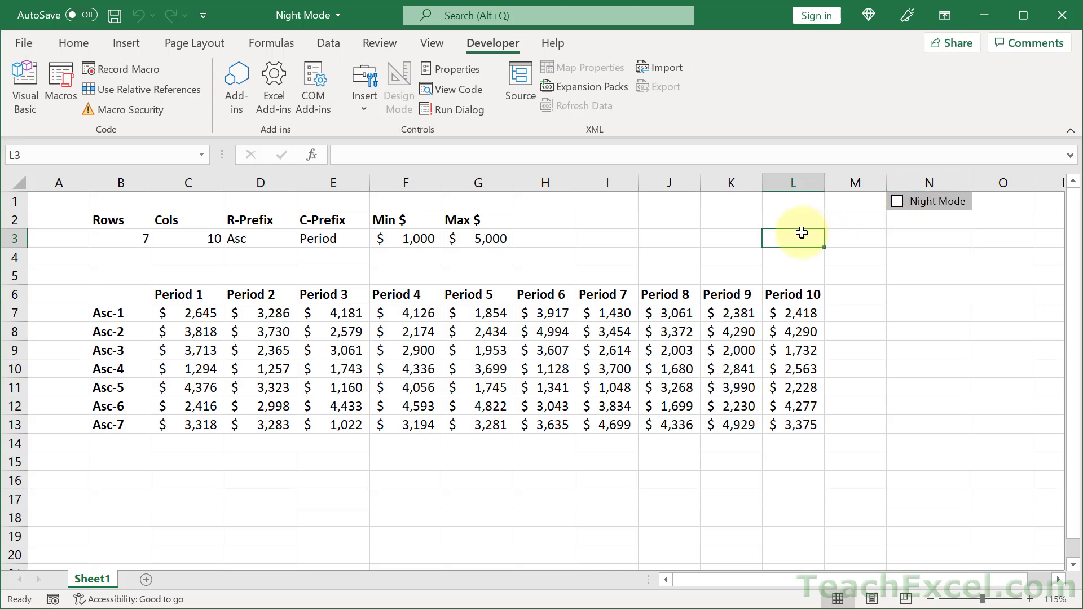
click(78, 43)
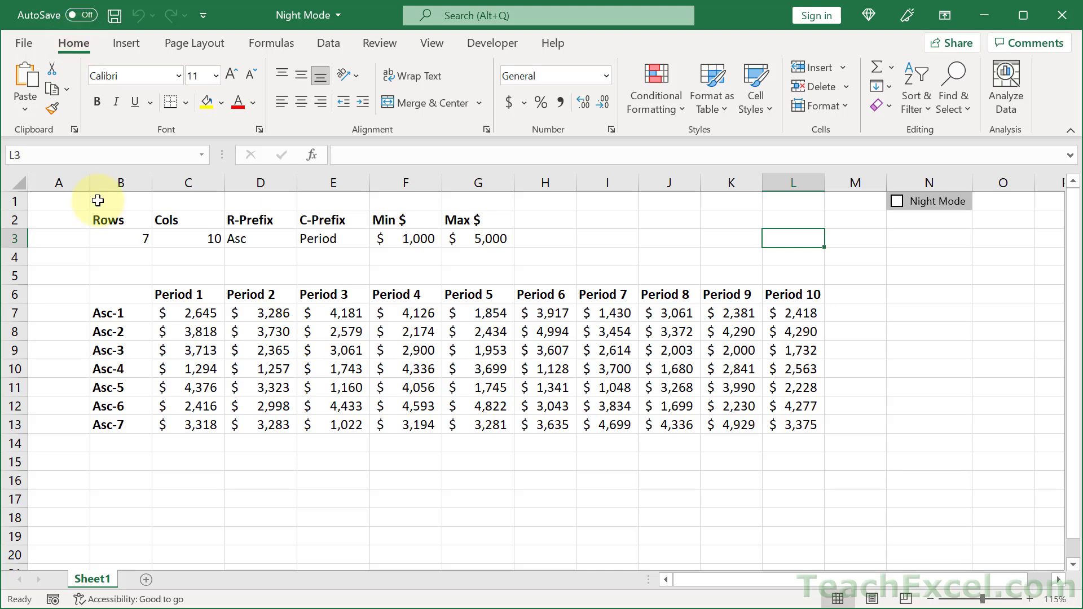
- Select the whole sheet and start a formula-based conditional formatting rule using =$N$1
key(ctrl+a)
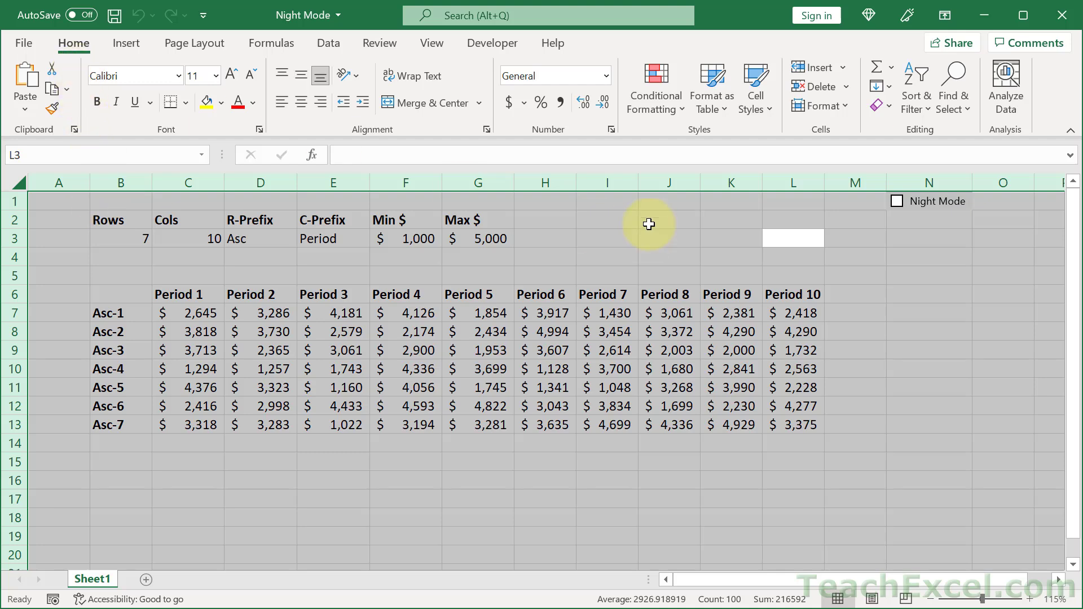
click(661, 110)
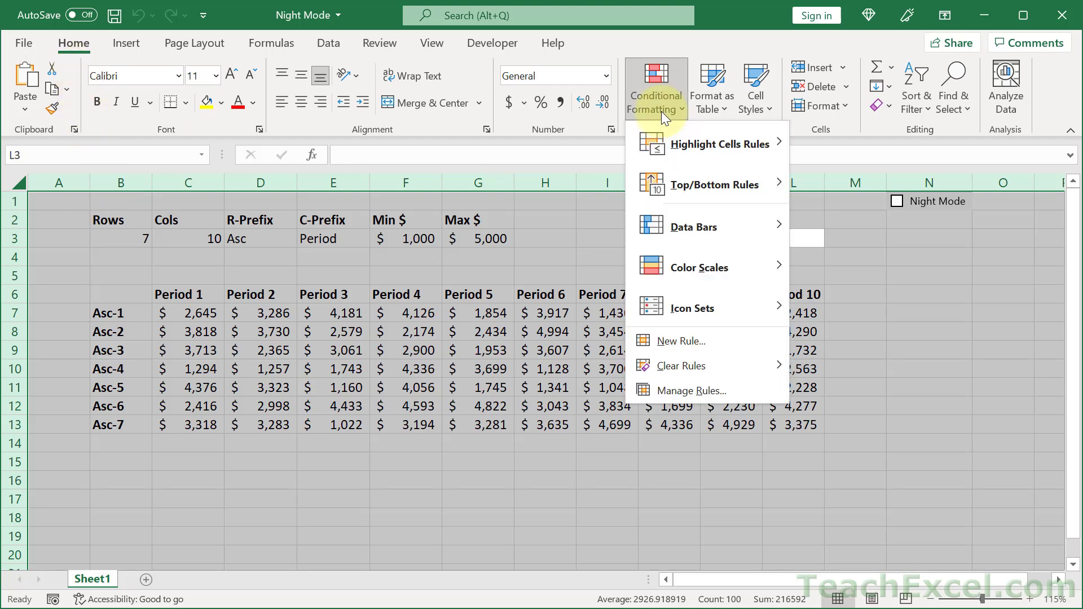
click(703, 344)
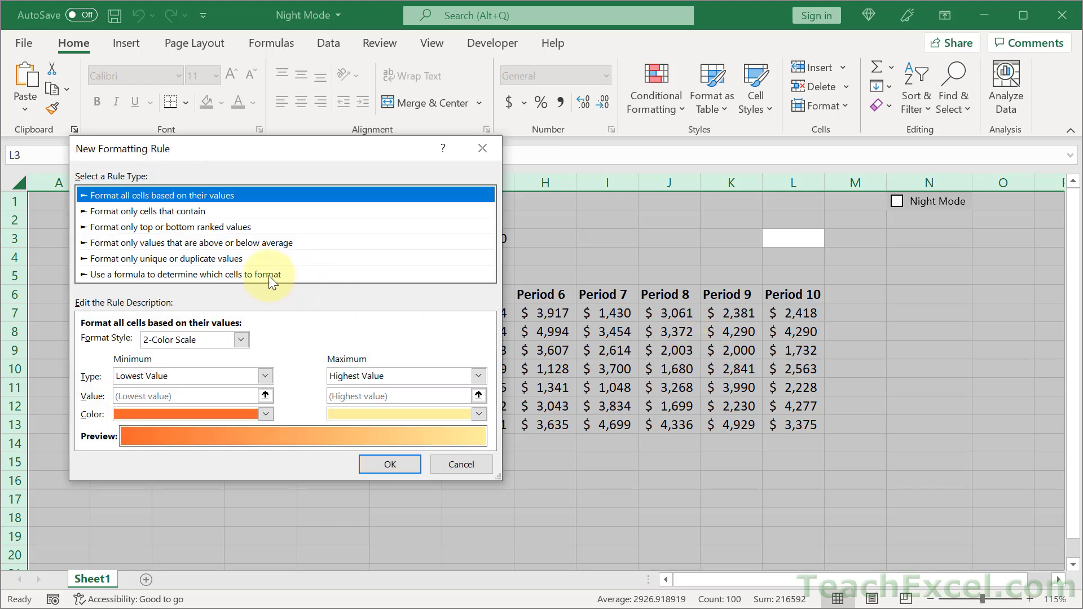
click(208, 274)
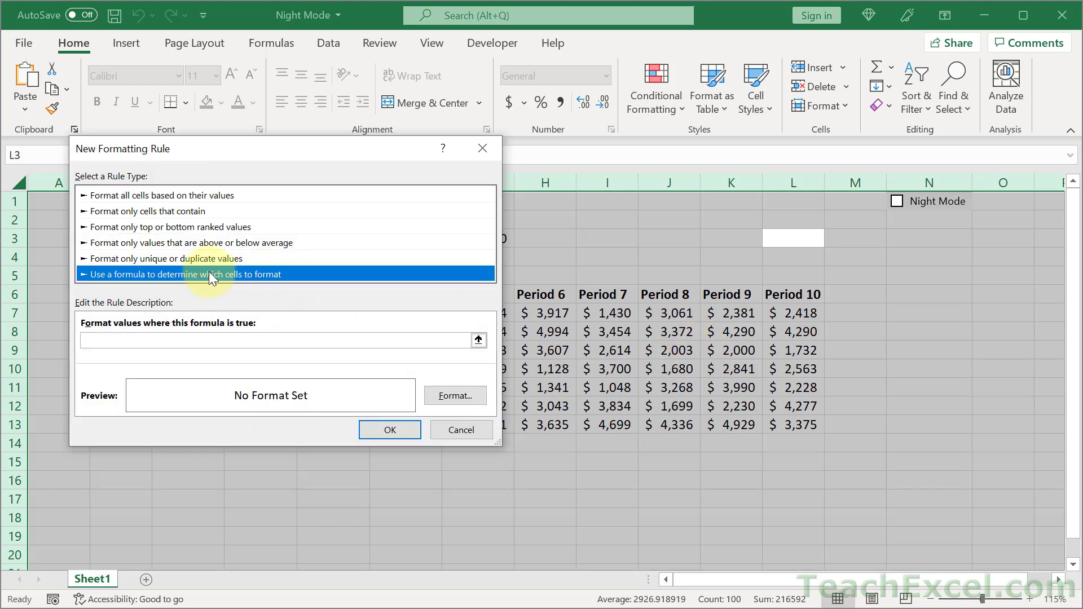
click(211, 341)
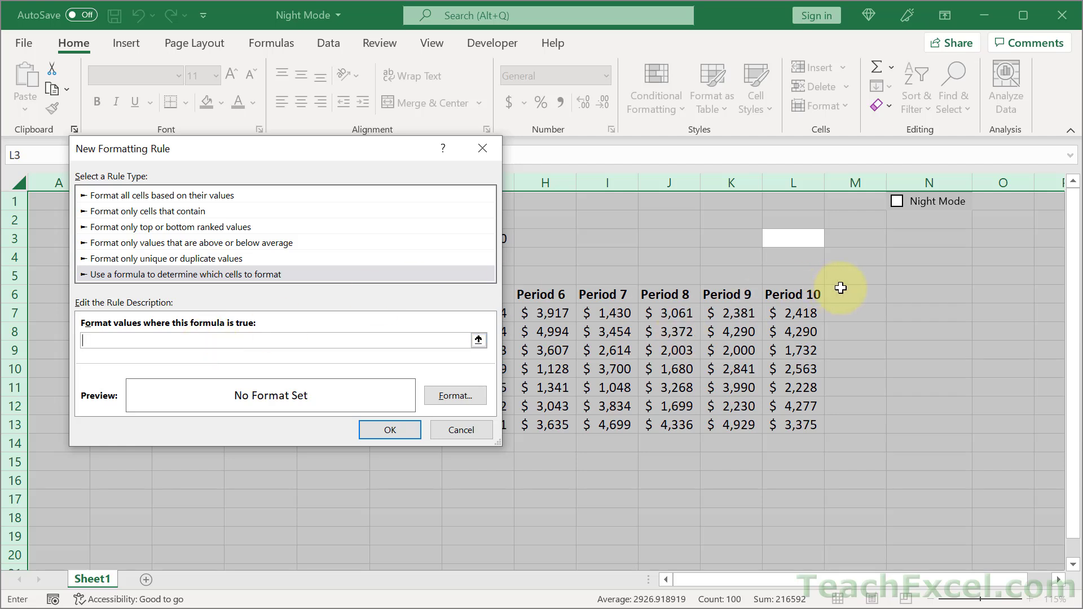
click(914, 223)
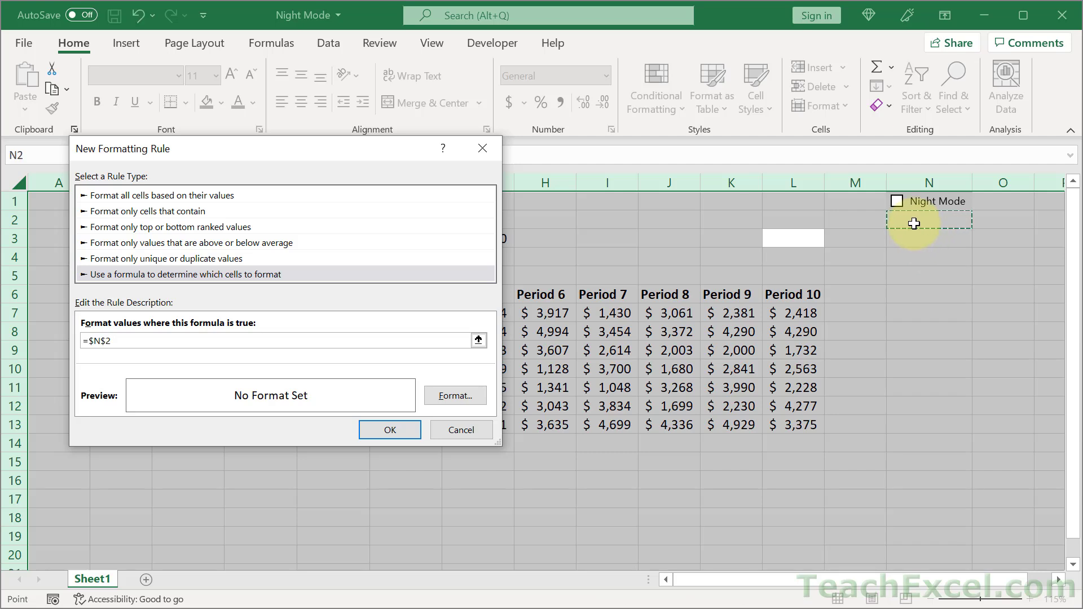
key(Up)
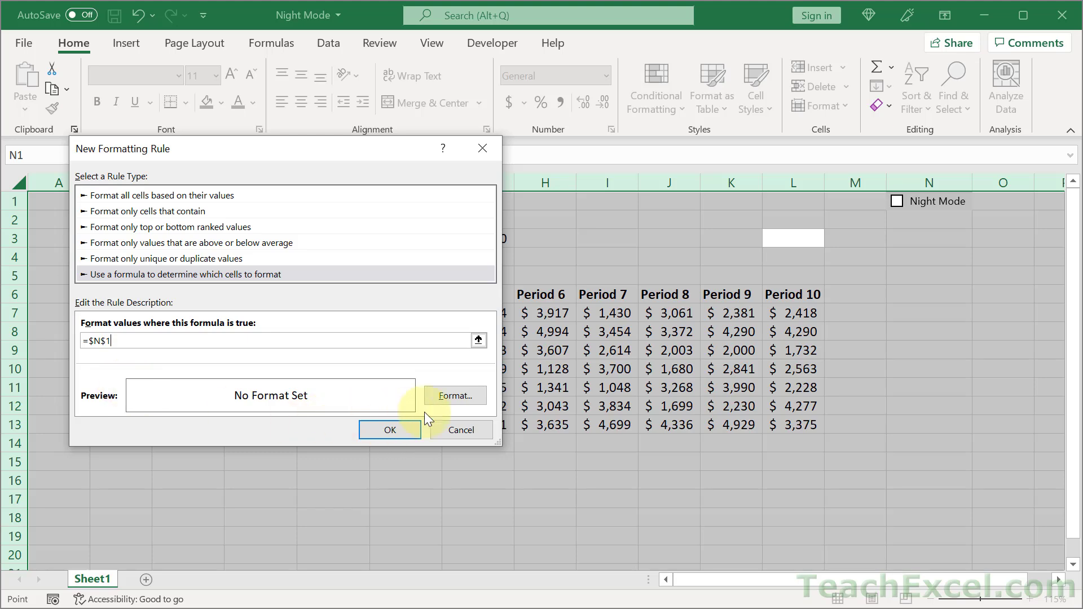
- Give the =$N$1 rule a black fill and white font, then save it
click(456, 396)
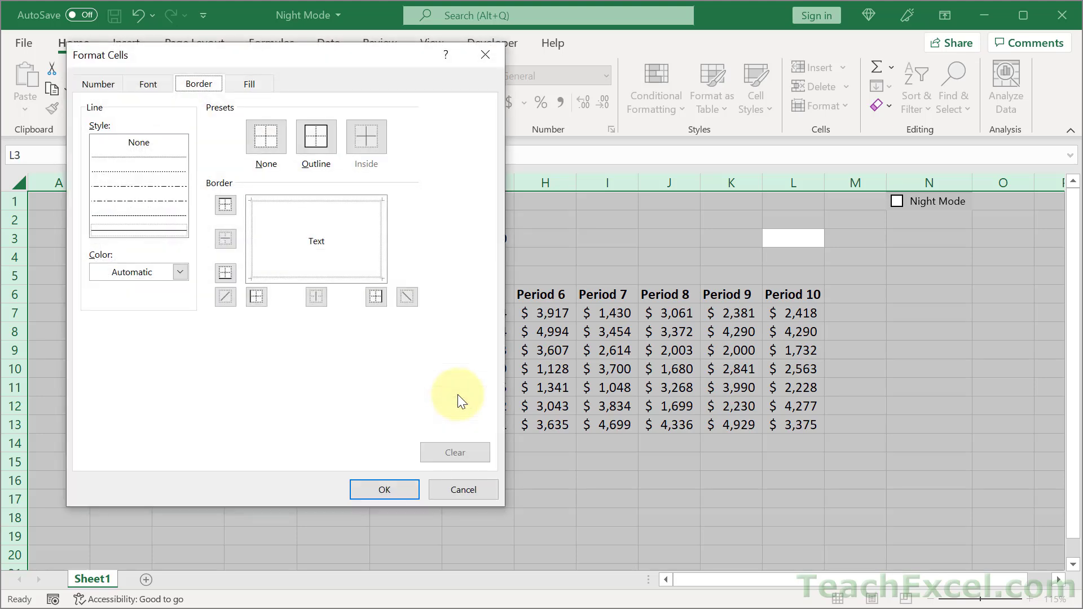
click(250, 87)
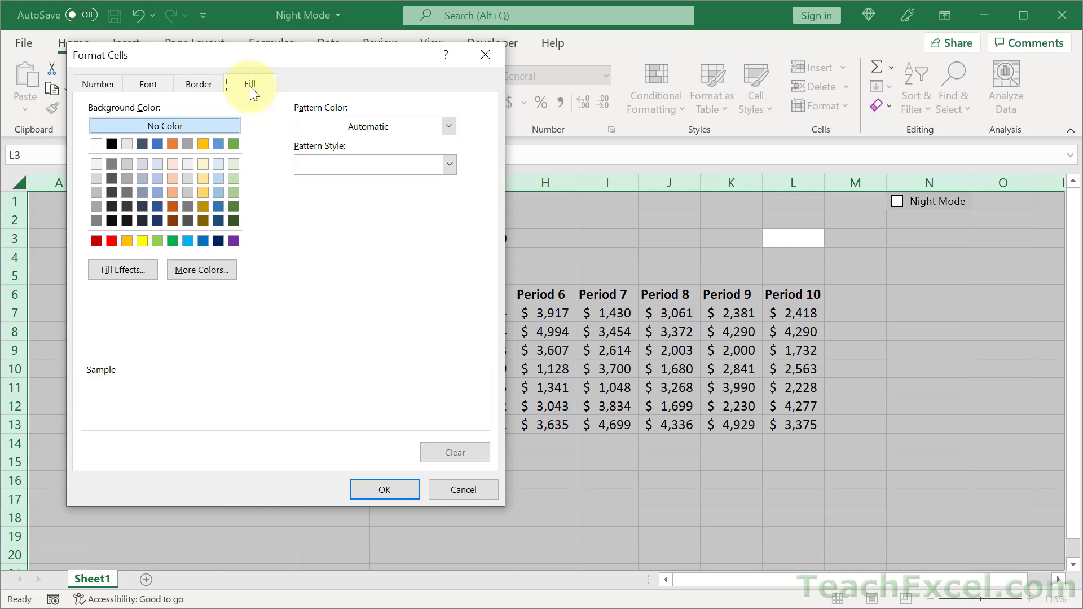
click(112, 144)
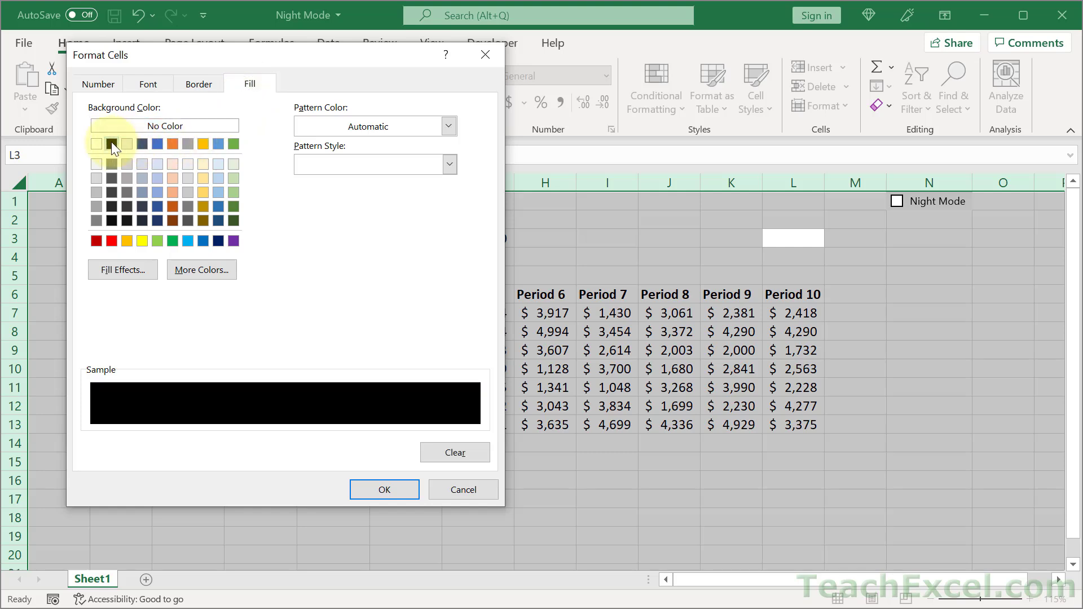
click(149, 87)
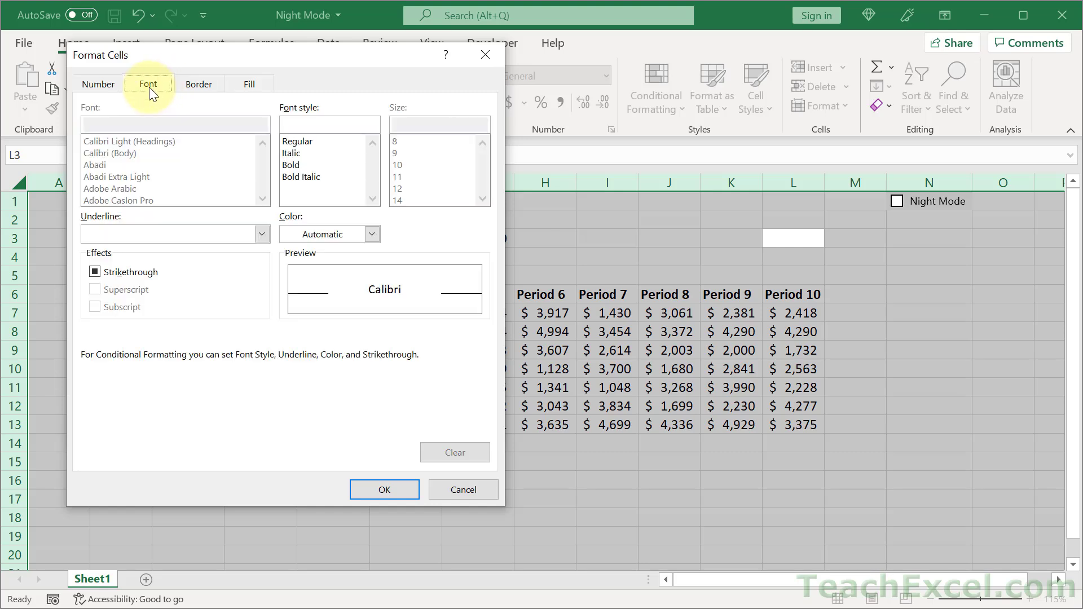
click(339, 233)
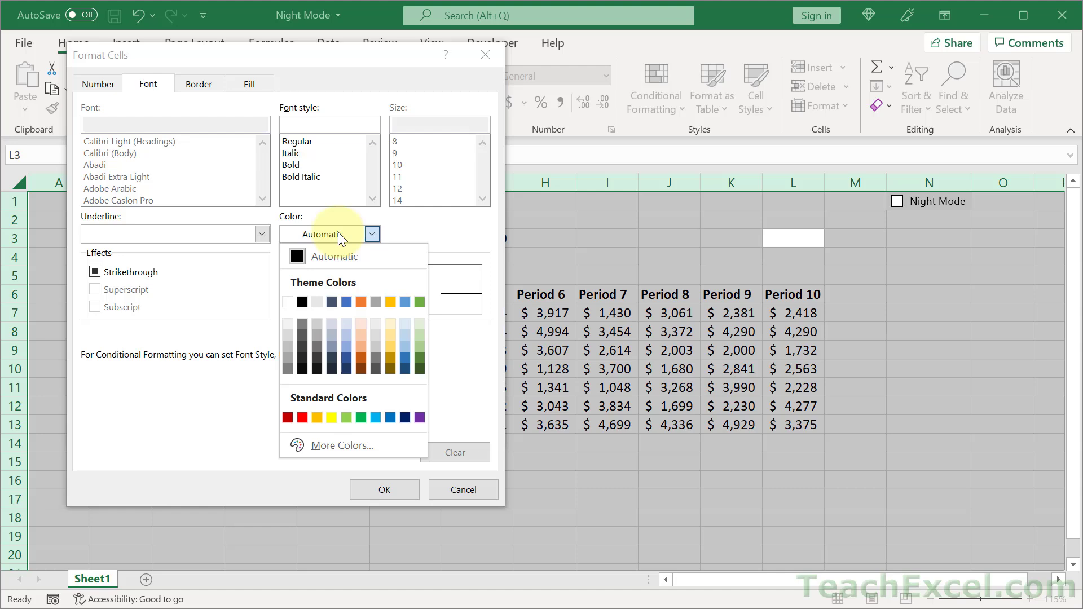
click(289, 304)
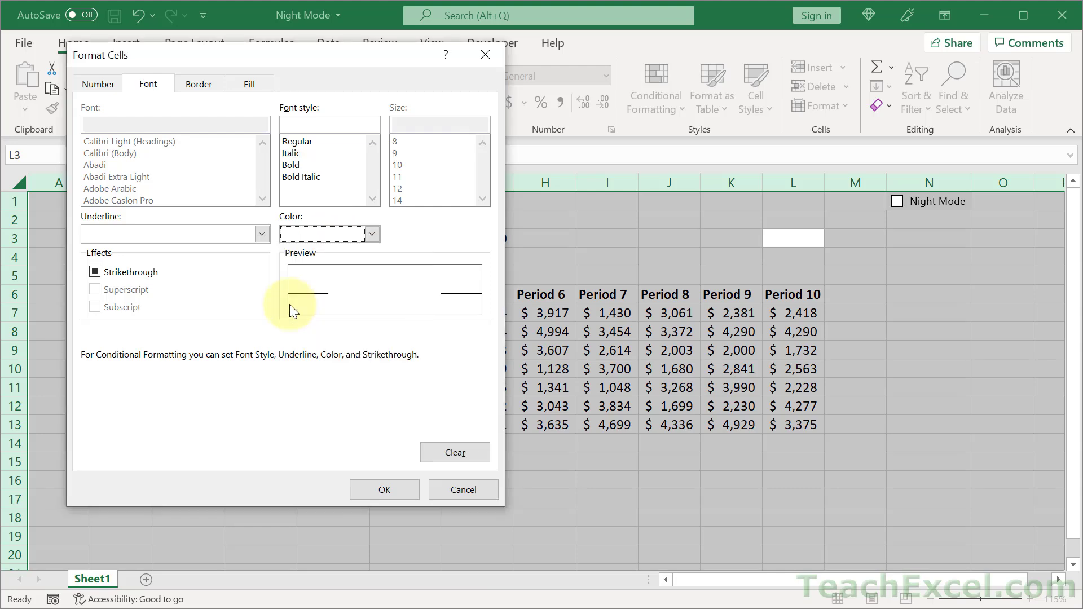
click(397, 493)
click(388, 430)
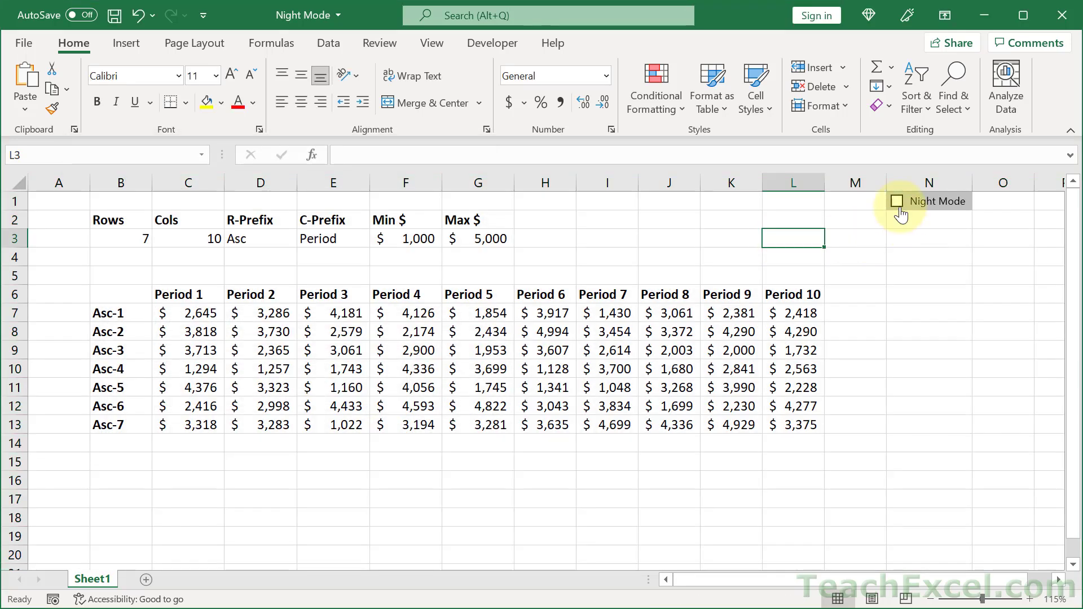
click(897, 203)
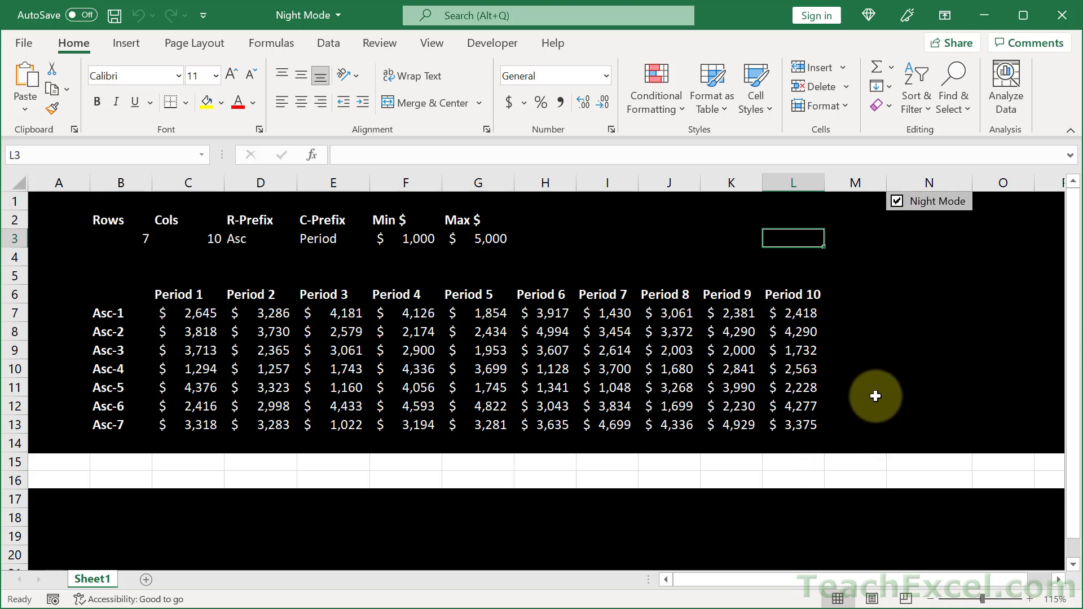
click(931, 600)
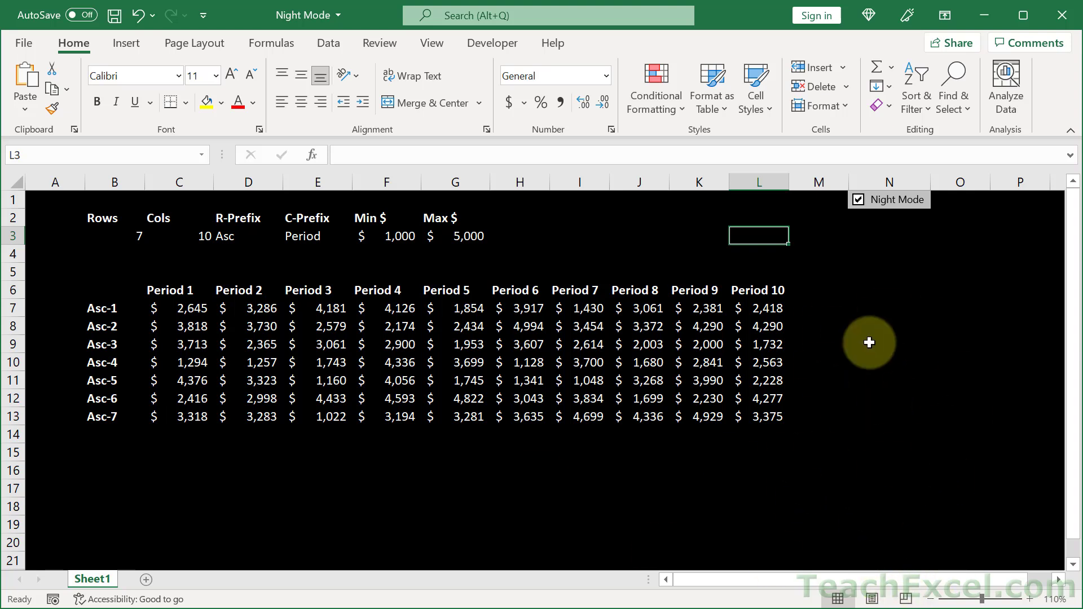
click(857, 201)
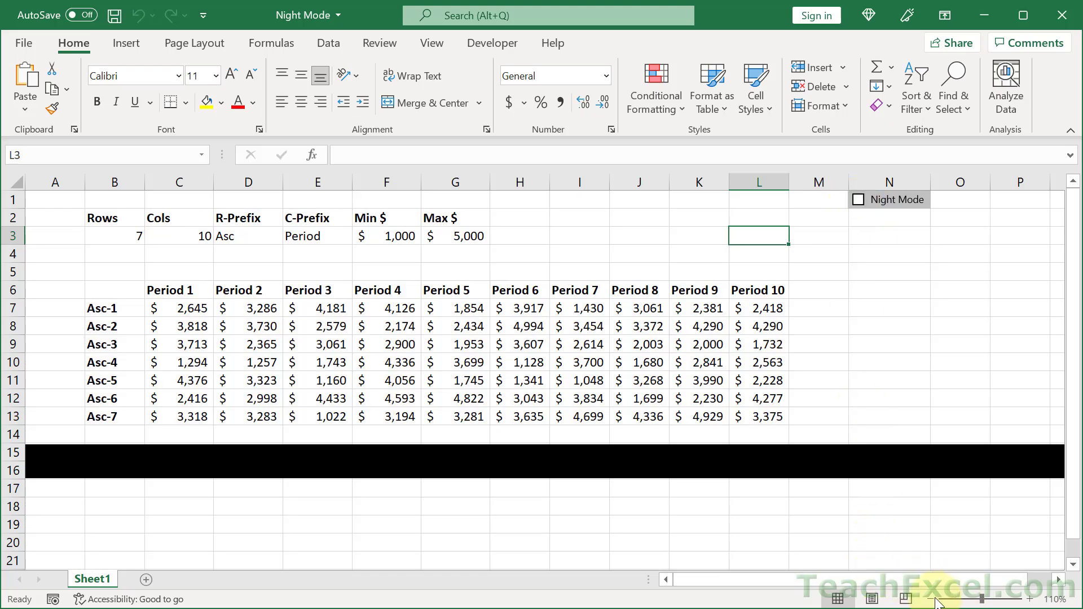
click(931, 600)
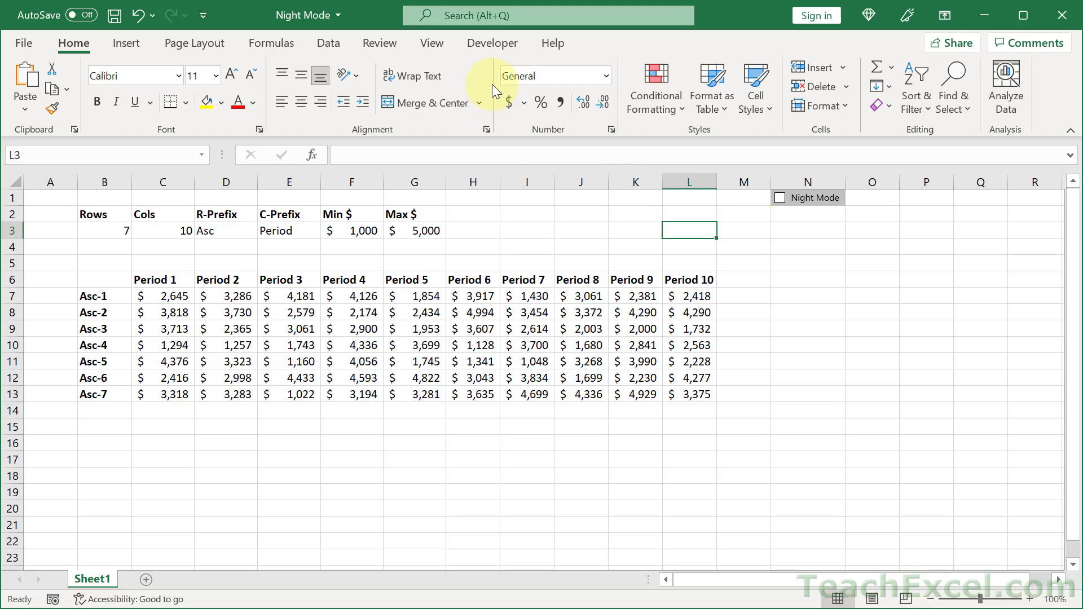
- Hide the formula bar and headings from the View tab, and collapse the ribbon
click(428, 39)
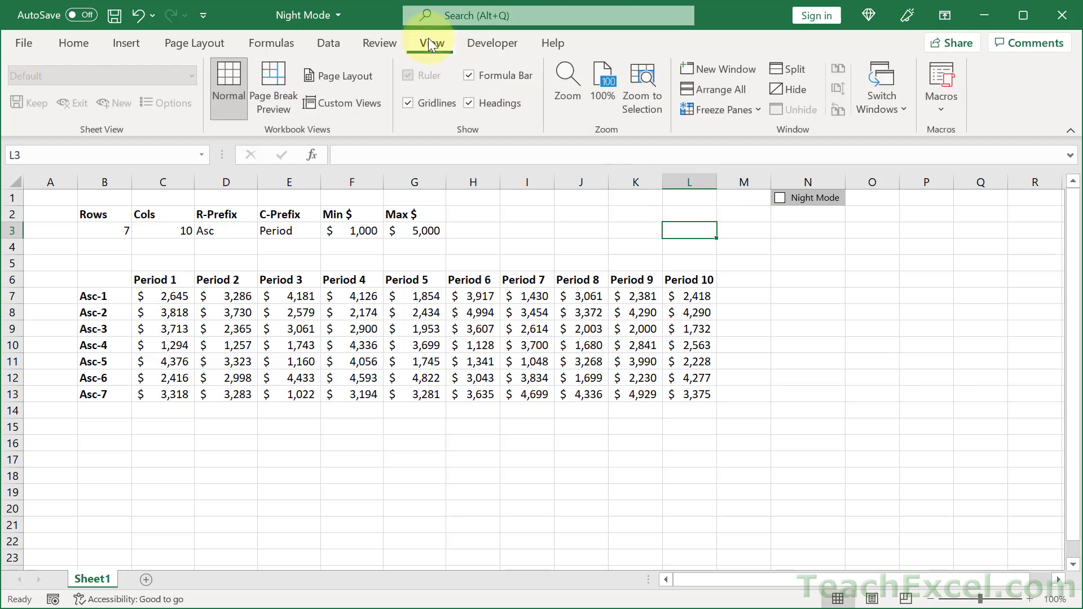
click(469, 76)
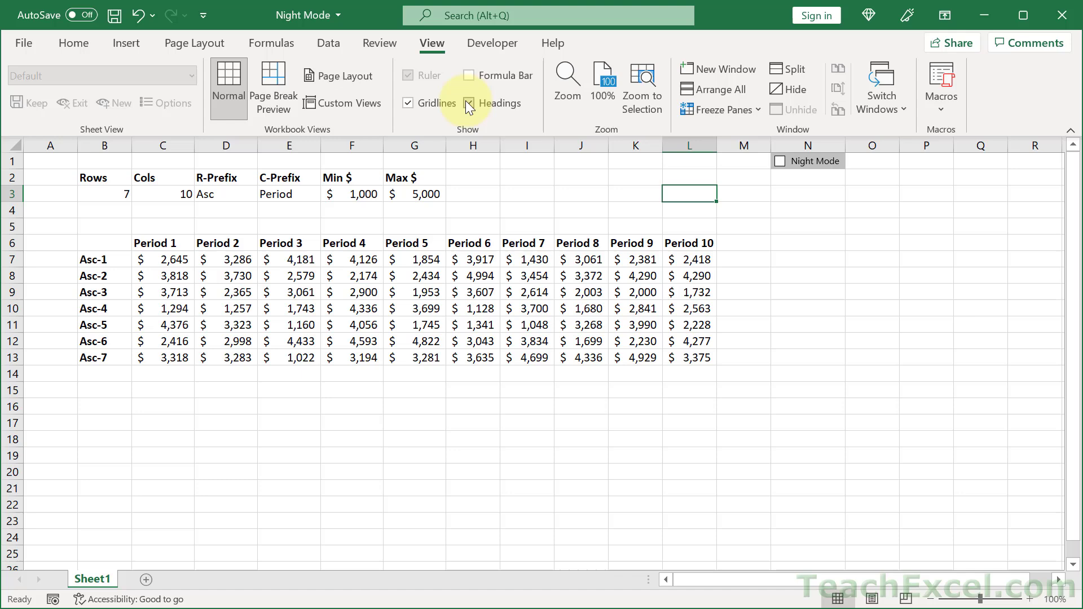
click(466, 101)
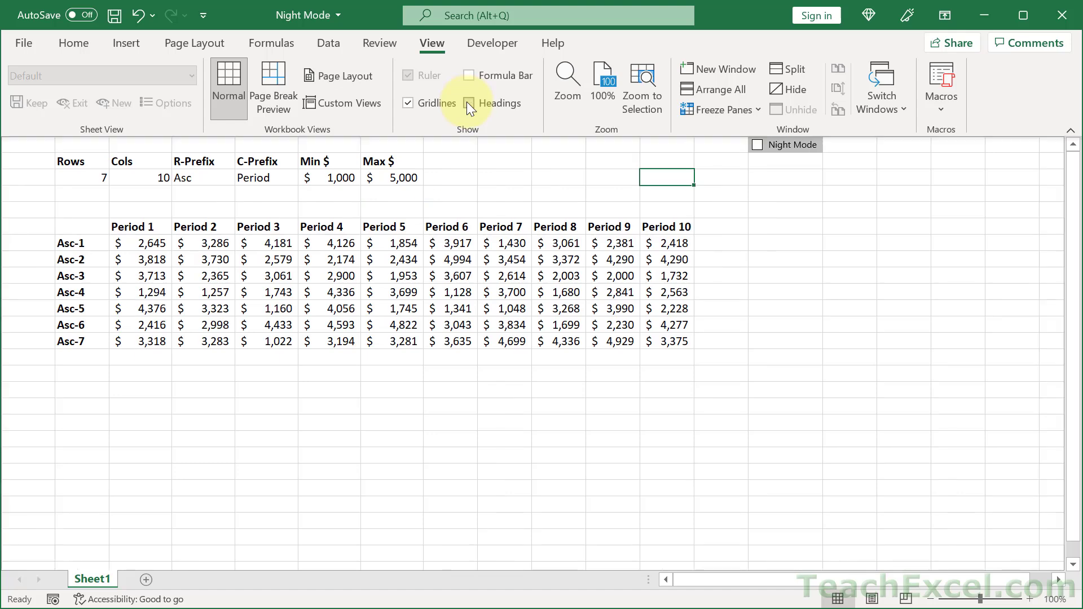
double_click(431, 48)
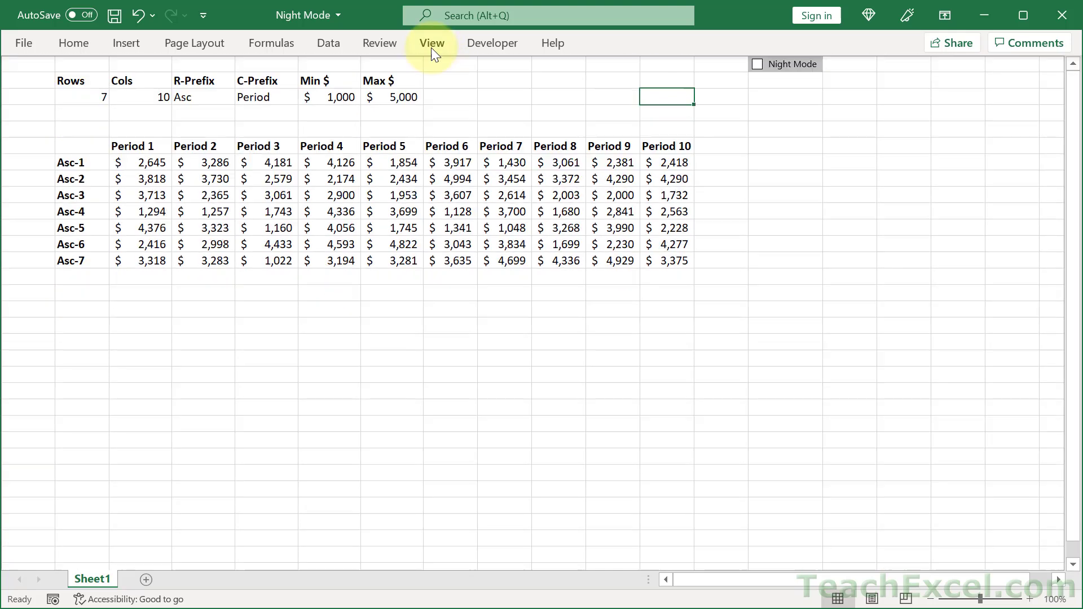
- Turn Night Mode on and zoom the sheet to 110%
click(139, 160)
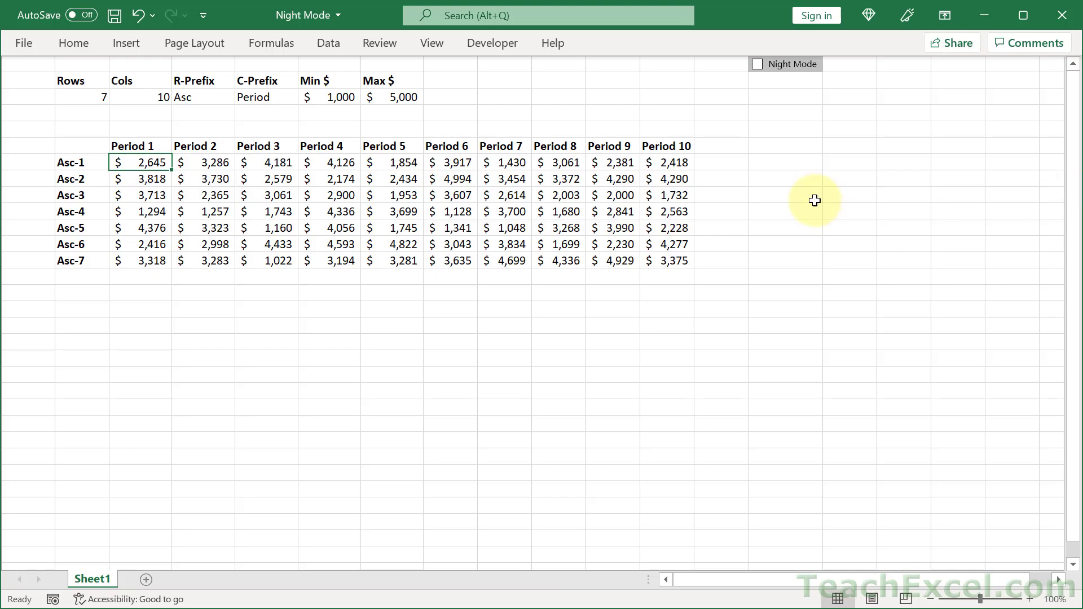
click(758, 65)
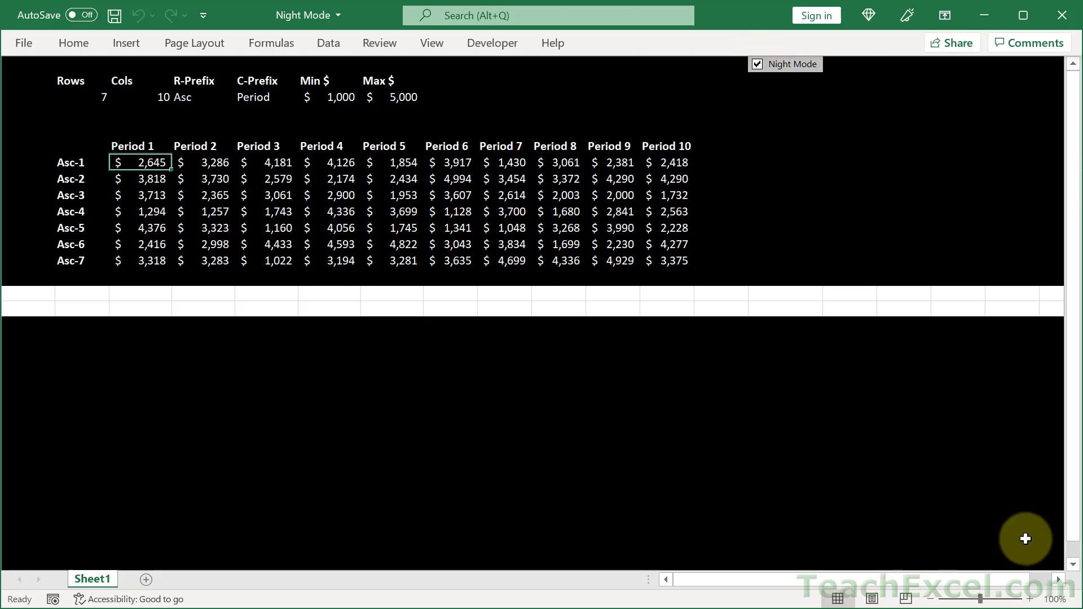
click(1029, 599)
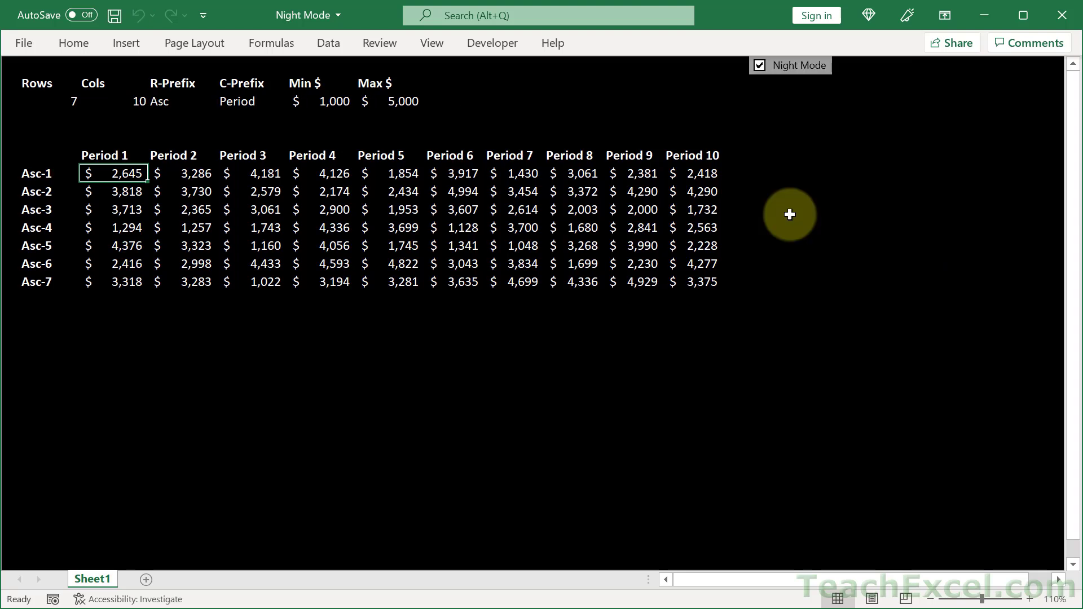
- Change the Office Theme to Black on the General page of Excel Options
click(31, 49)
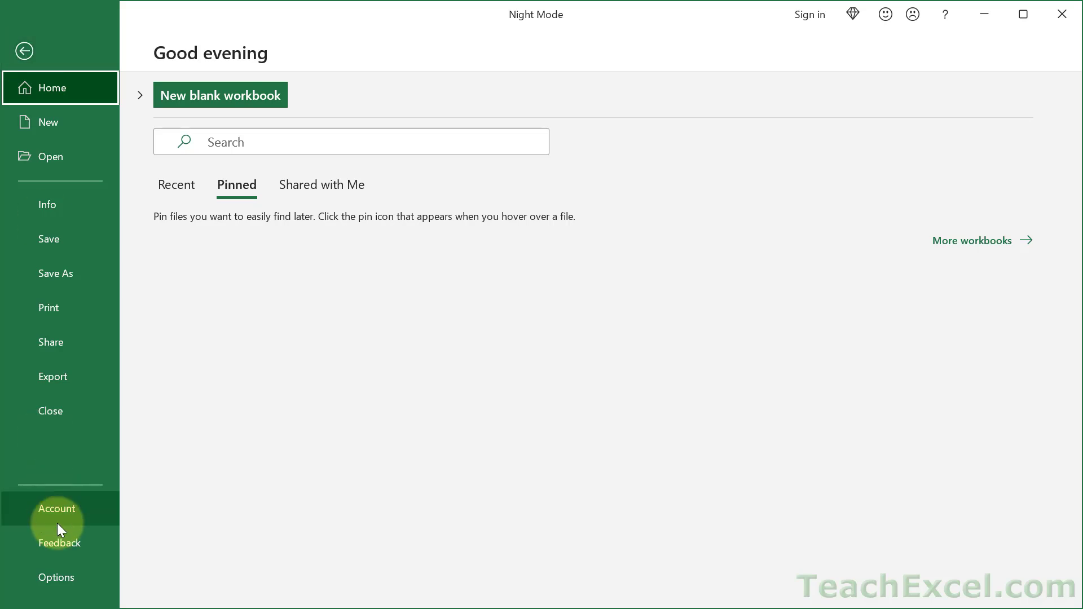
click(62, 580)
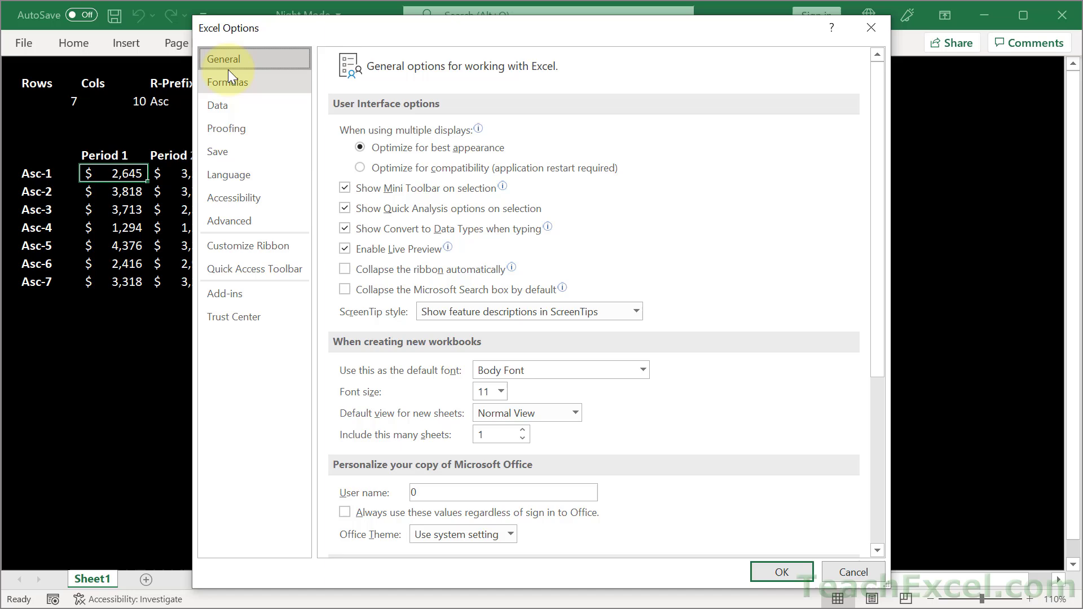
drag(878, 130, 878, 243)
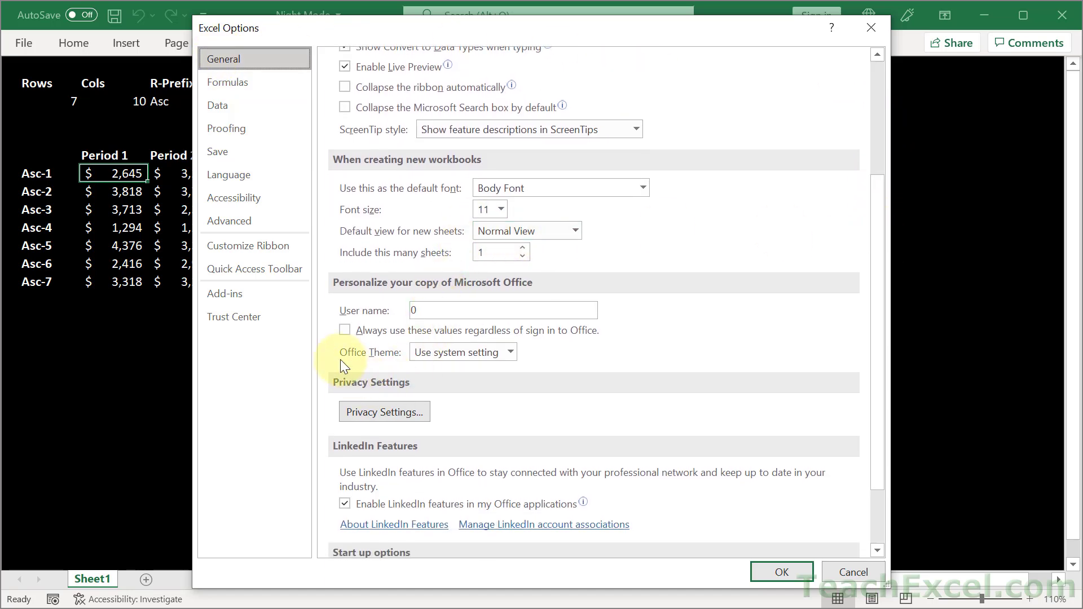
click(511, 353)
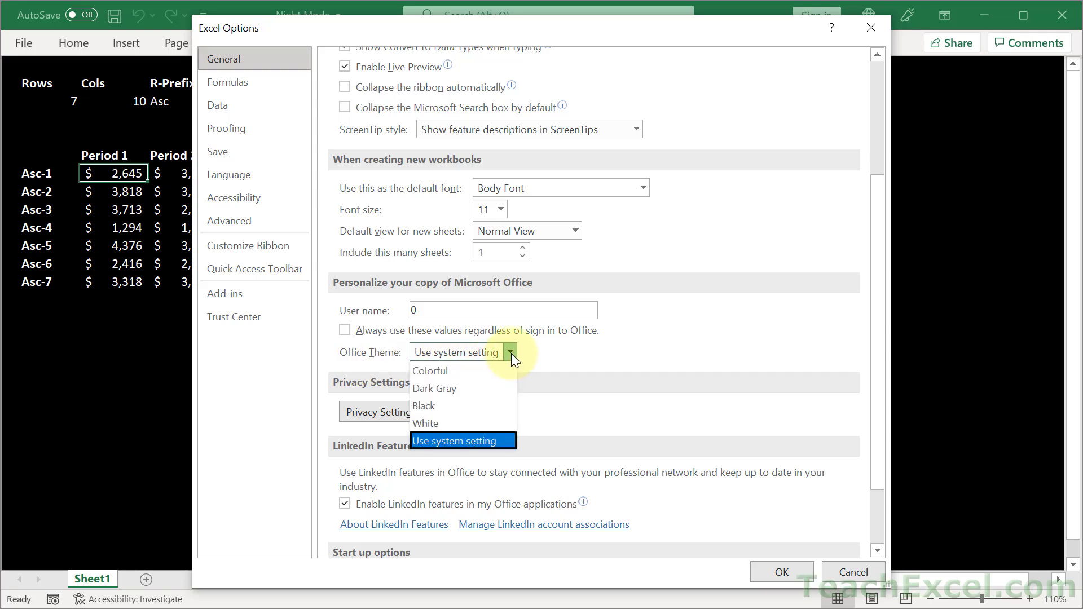
click(497, 404)
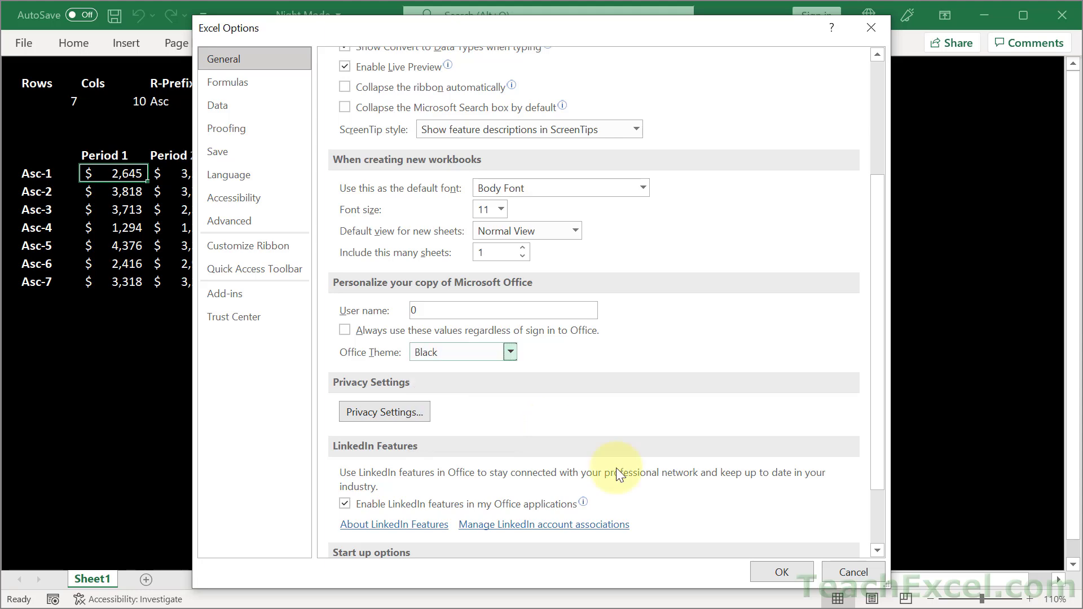
click(765, 568)
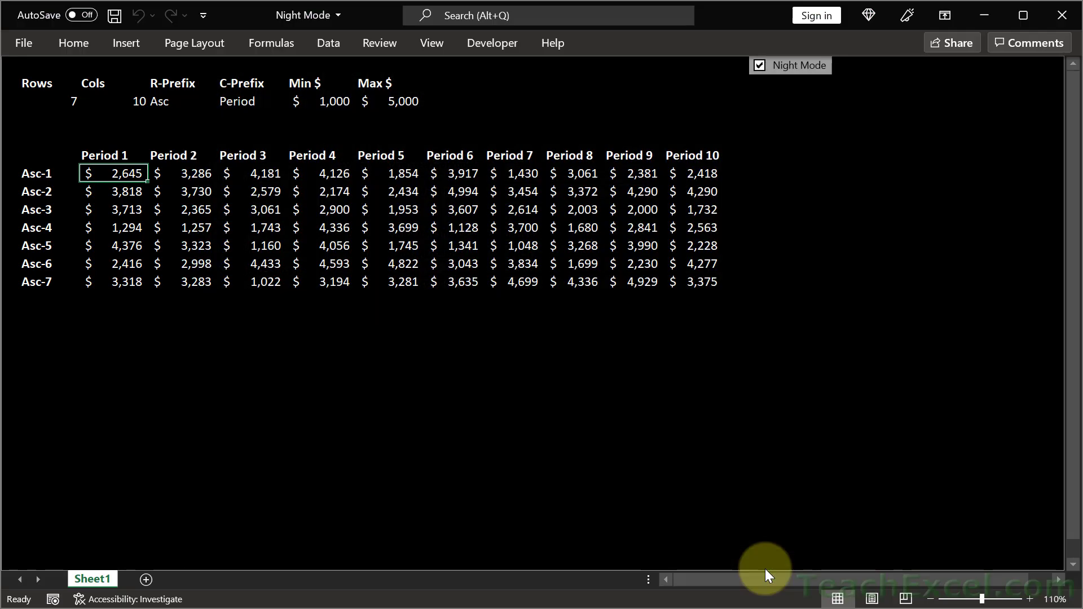